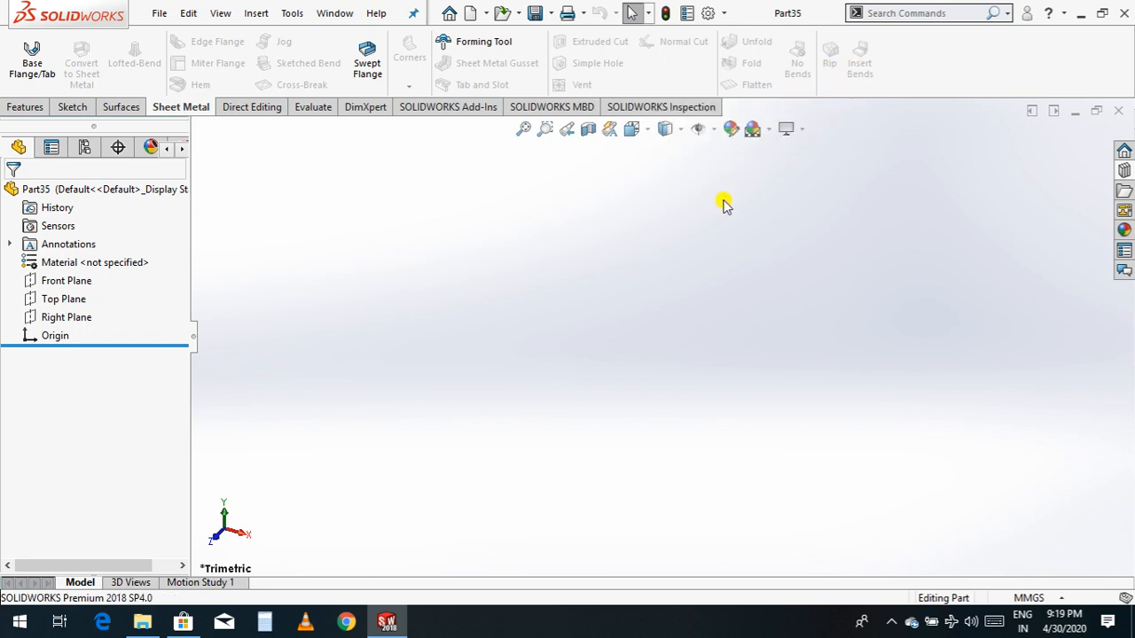
# Sketch a center rectangle about 265 mm by 139 mm on the Right Plane, centred on the origin
pyautogui.click(64, 320)
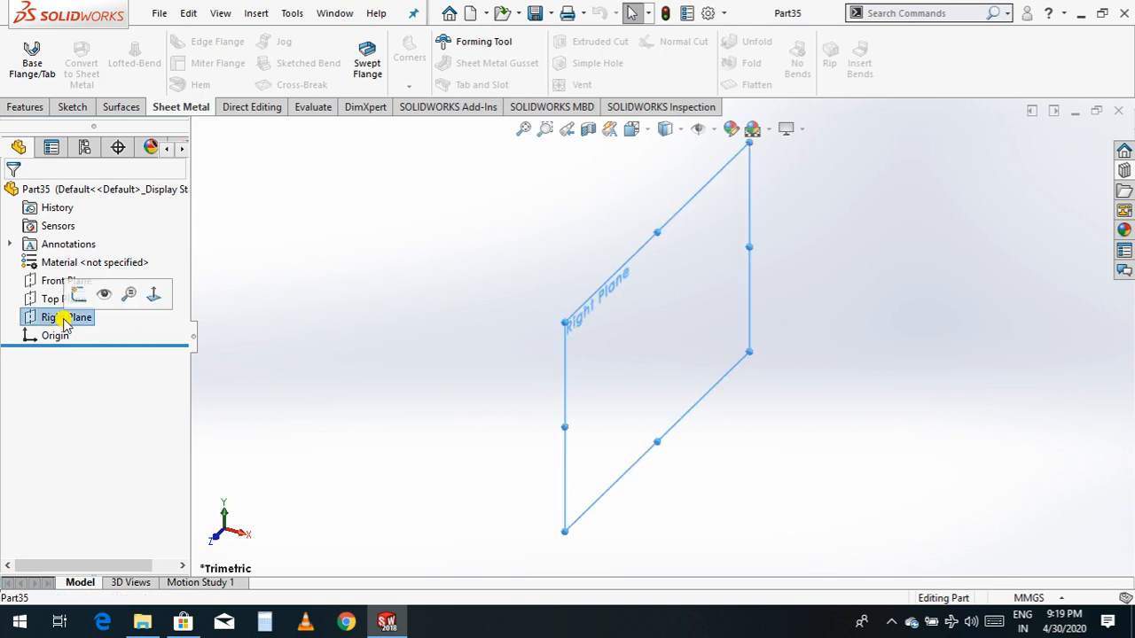
pyautogui.click(79, 294)
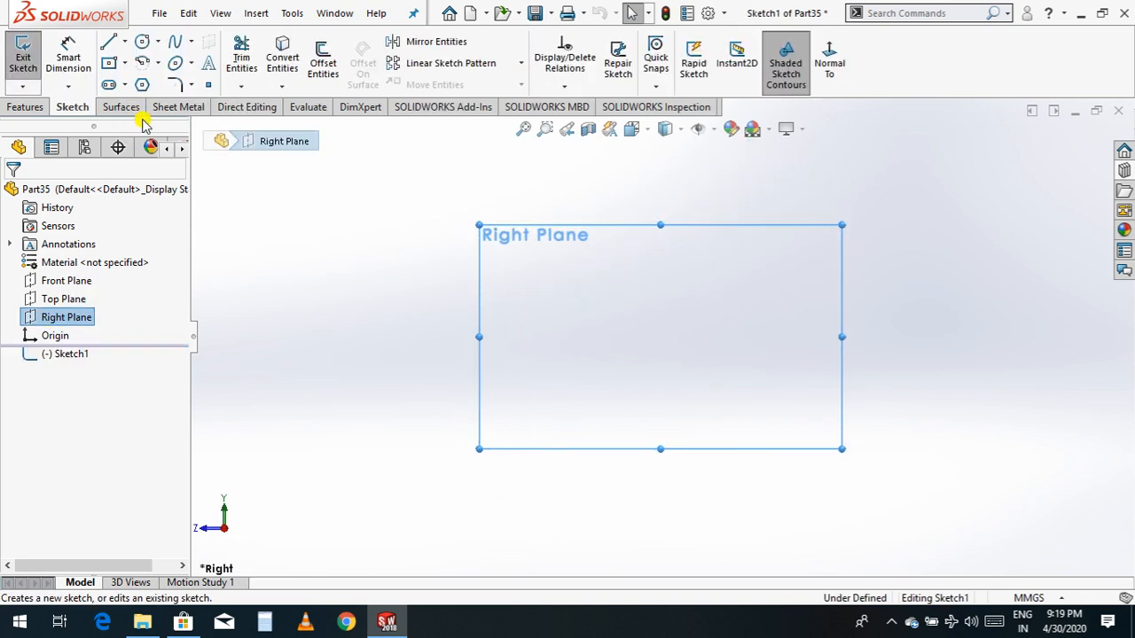
pyautogui.click(110, 65)
pyautogui.click(663, 337)
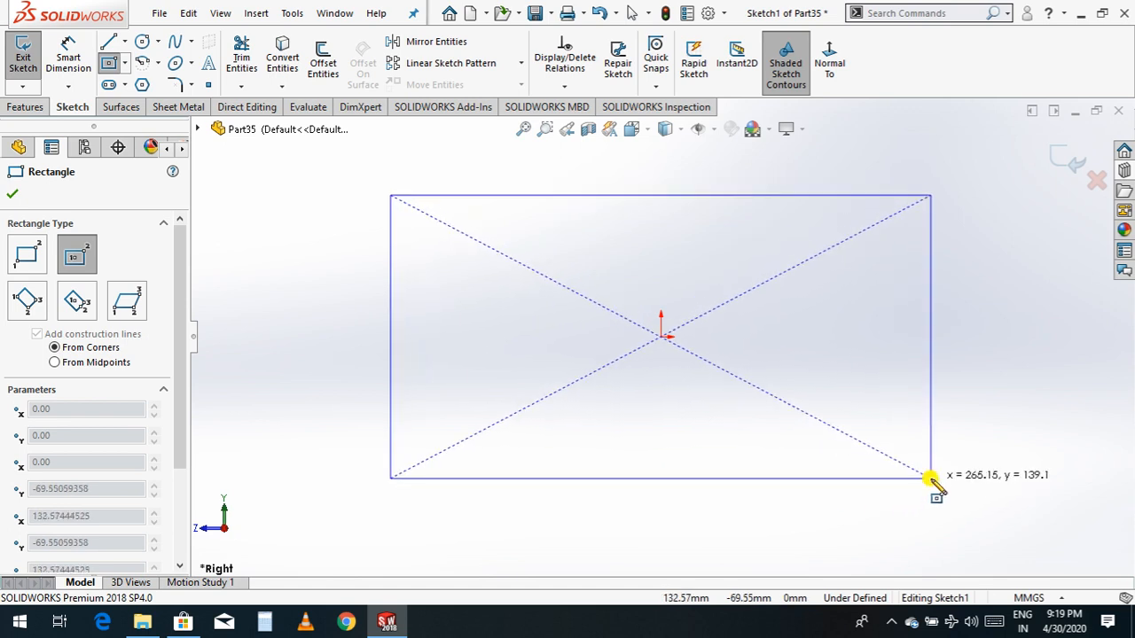
pyautogui.click(930, 479)
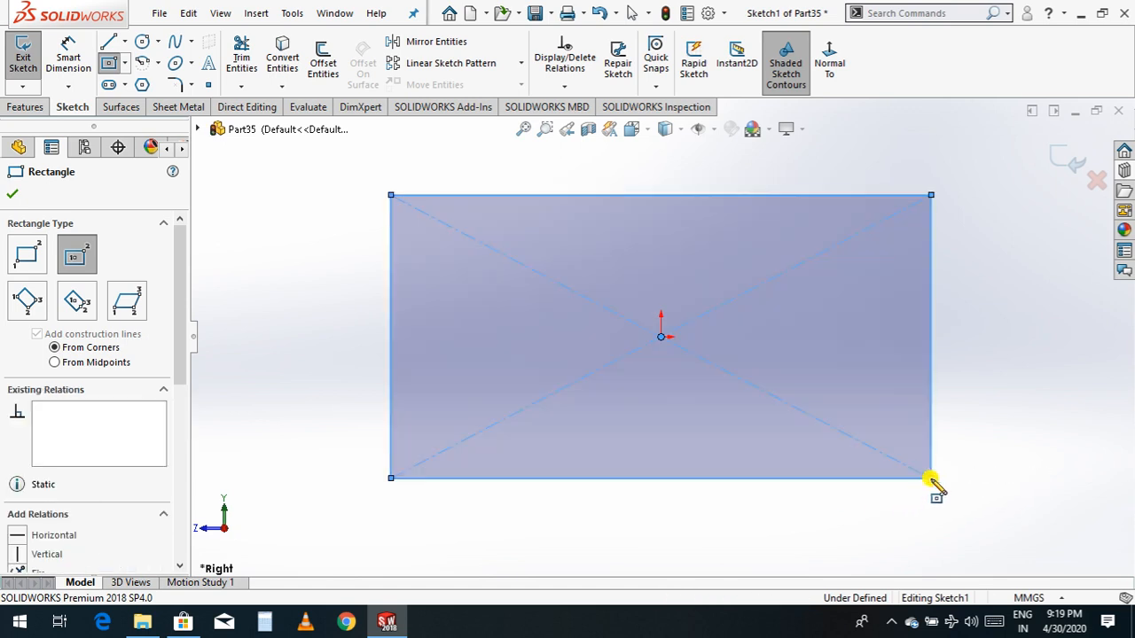
pyautogui.click(16, 195)
# Dimension the rectangle's horizontal edge to 300 mm
pyautogui.click(69, 57)
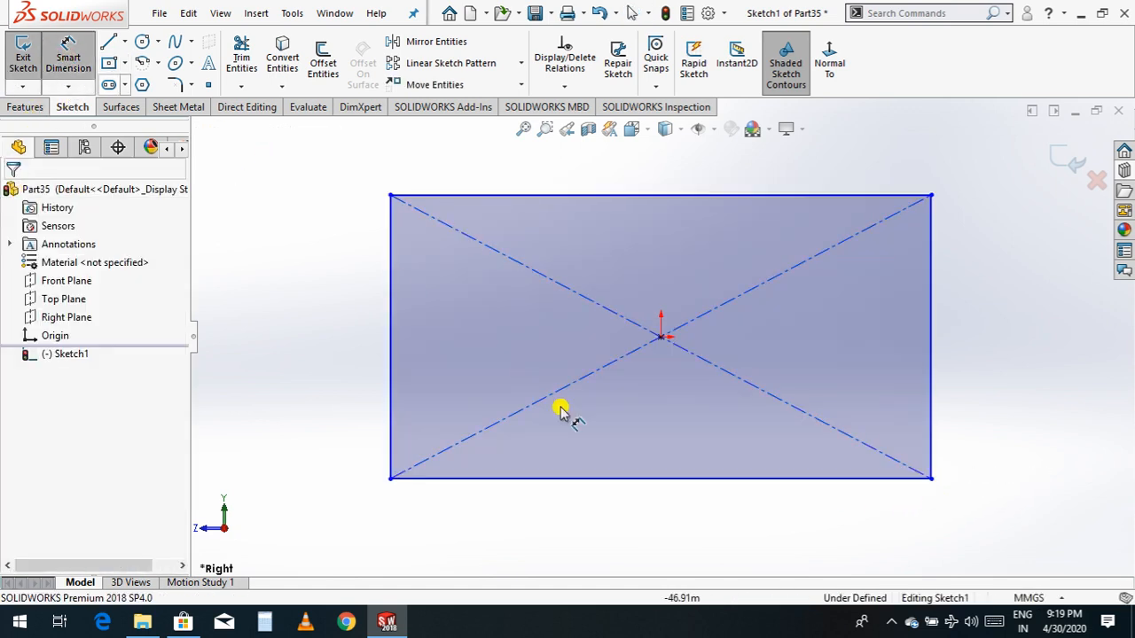
pyautogui.click(592, 477)
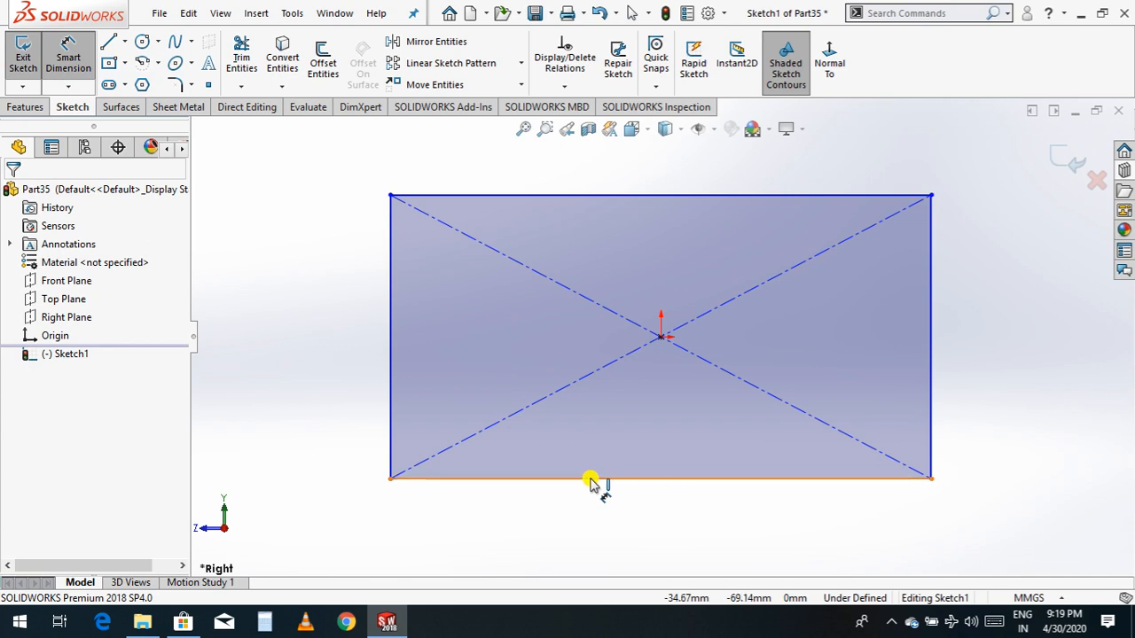
pyautogui.click(592, 522)
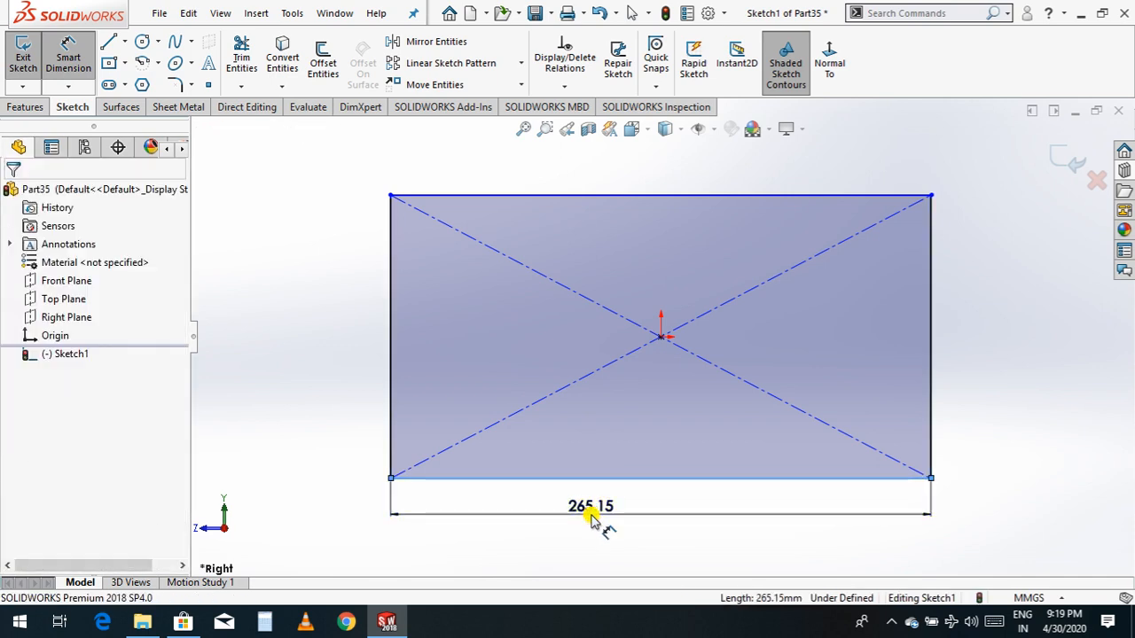
pyautogui.write('30')
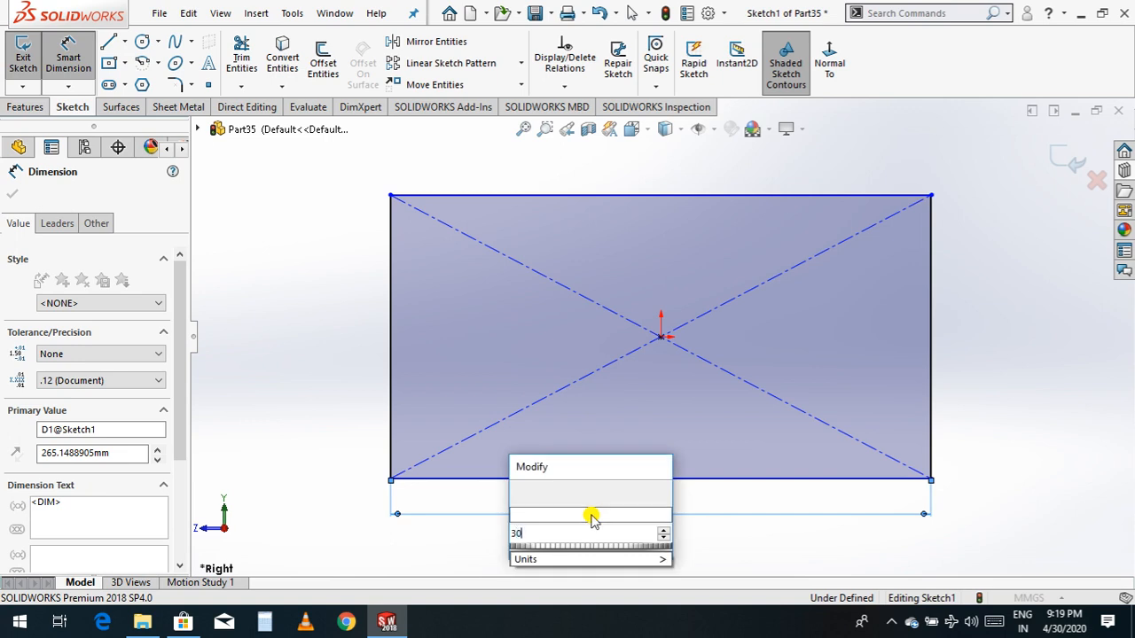
pyautogui.write('0')
pyautogui.press('Return')
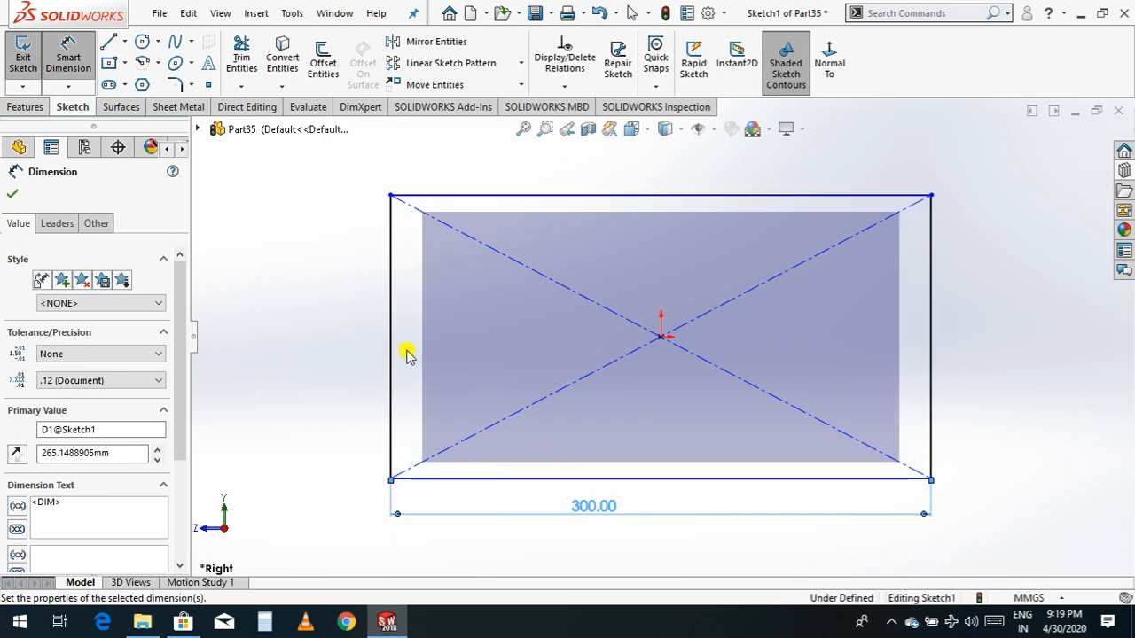
# Dimension the rectangle's vertical edge to 150 mm and finish the sketch
pyautogui.click(353, 351)
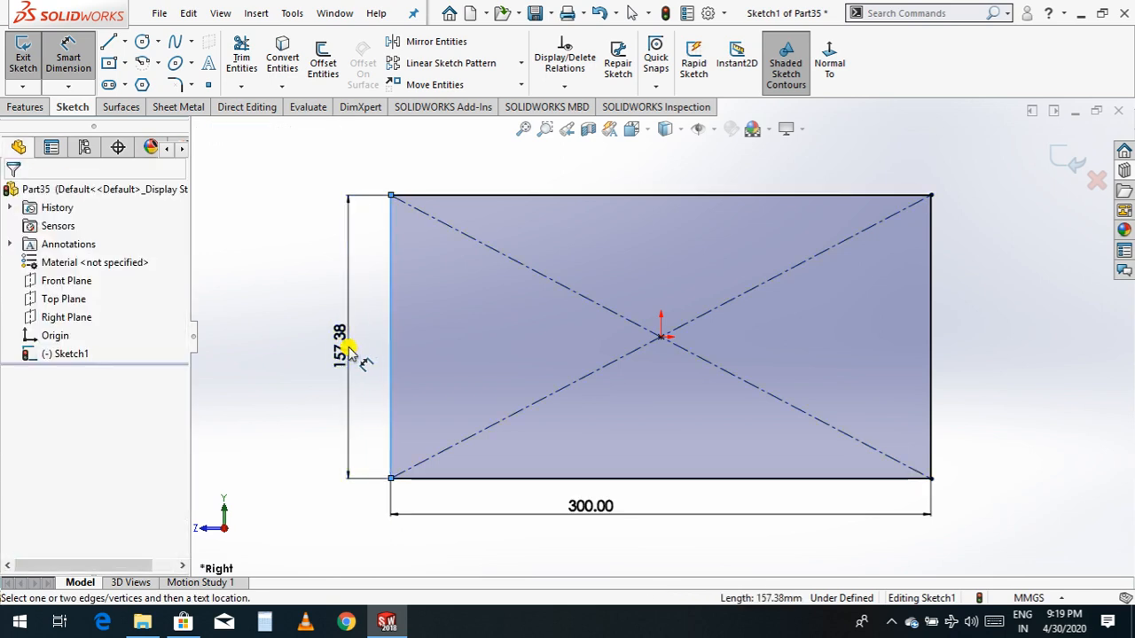
pyautogui.click(351, 350)
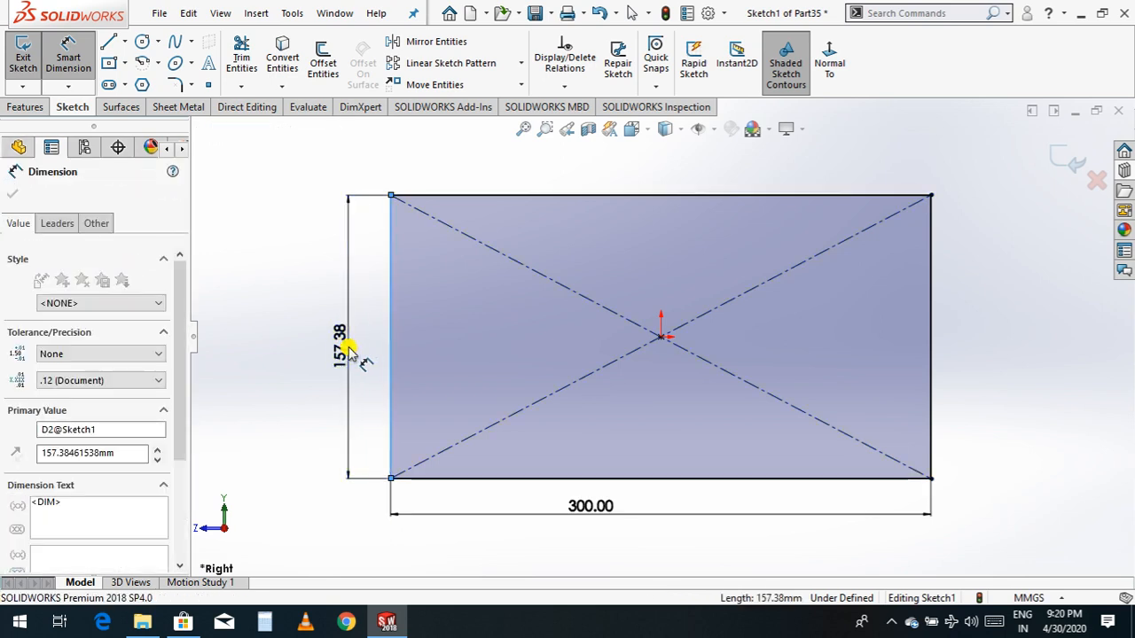
pyautogui.write('150')
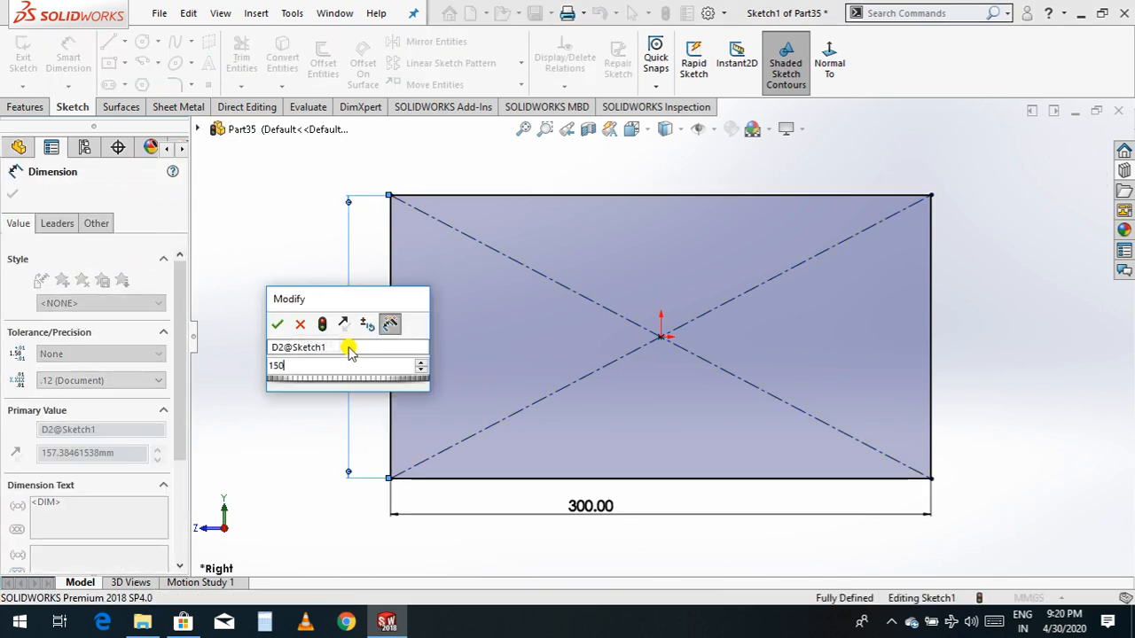
pyautogui.press('Escape')
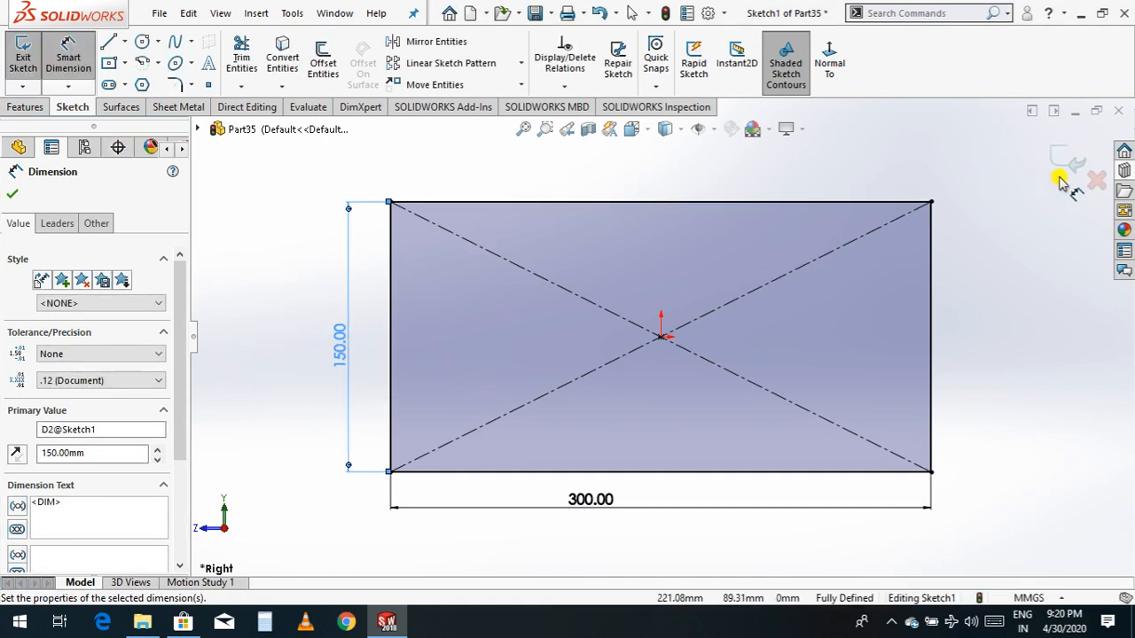
pyautogui.click(1080, 160)
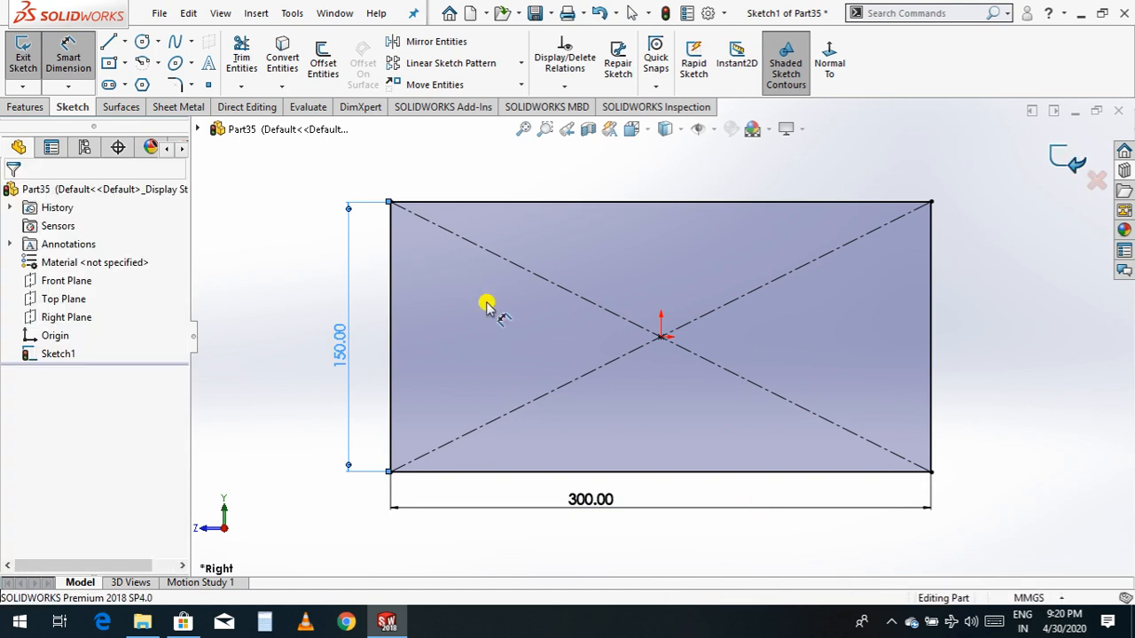
# Extrude the rectangle sketch as a blind boss with a depth of 140 mm
pyautogui.click(36, 107)
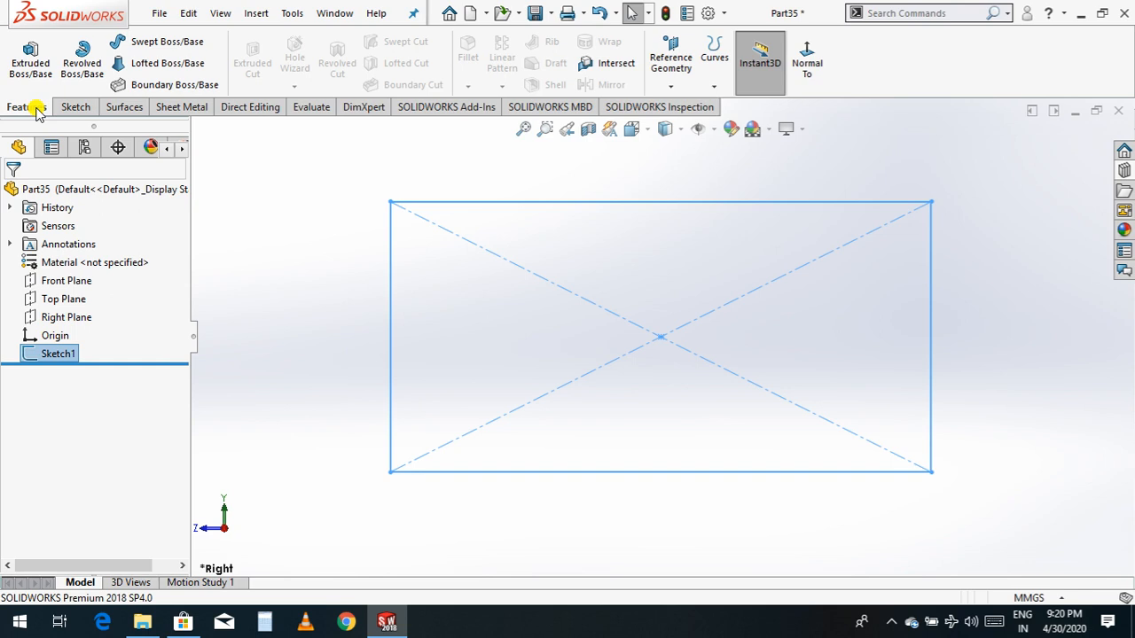
pyautogui.click(28, 61)
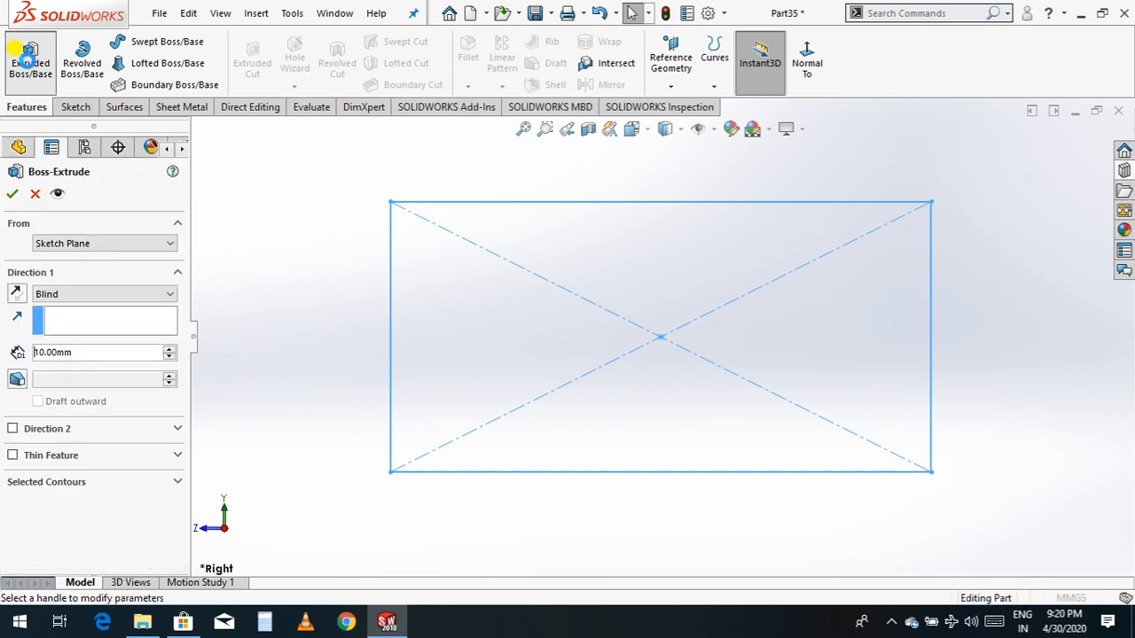
pyautogui.click(169, 350)
pyautogui.click(169, 349)
pyautogui.click(170, 350)
pyautogui.click(169, 349)
pyautogui.click(170, 349)
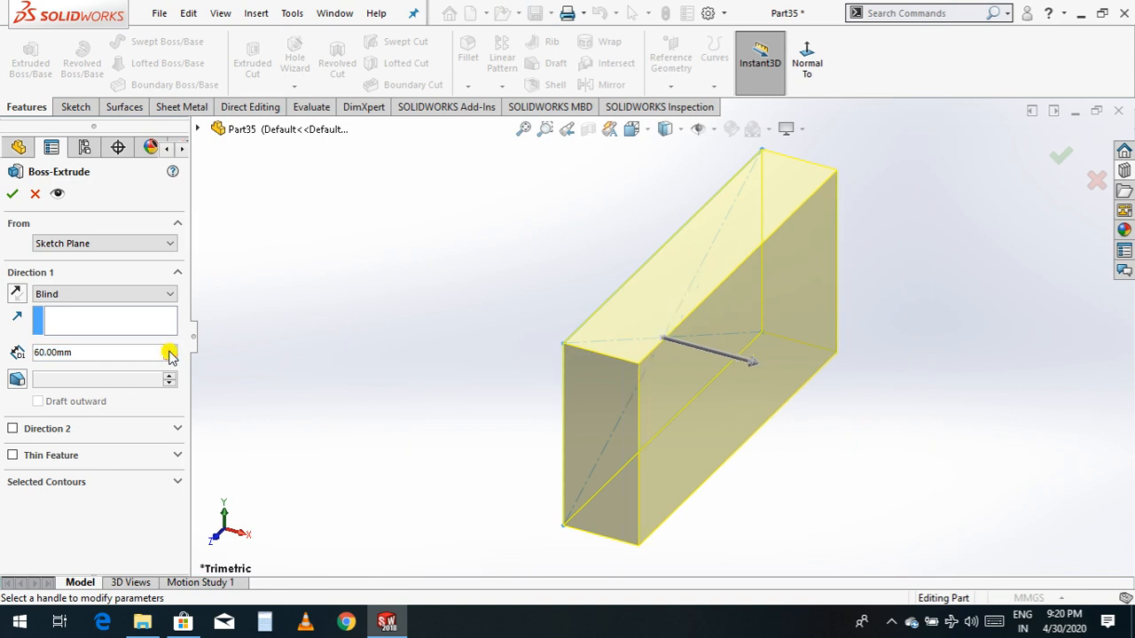
pyautogui.click(169, 349)
pyautogui.click(170, 350)
pyautogui.click(169, 349)
pyautogui.click(169, 349)
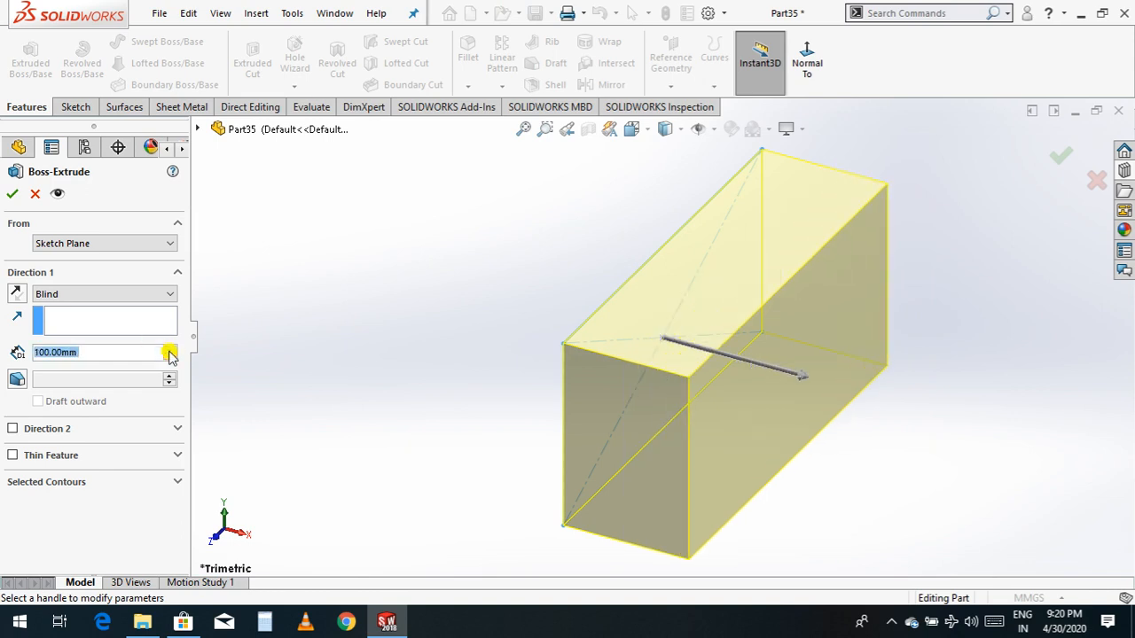
pyautogui.click(169, 349)
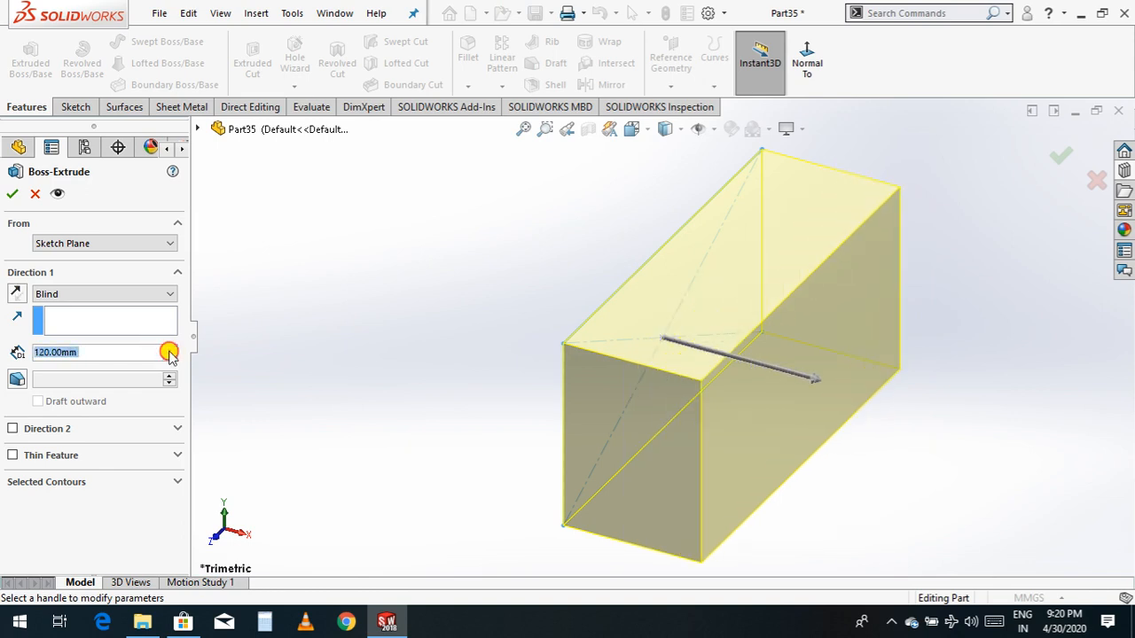
pyautogui.click(169, 349)
pyautogui.click(170, 349)
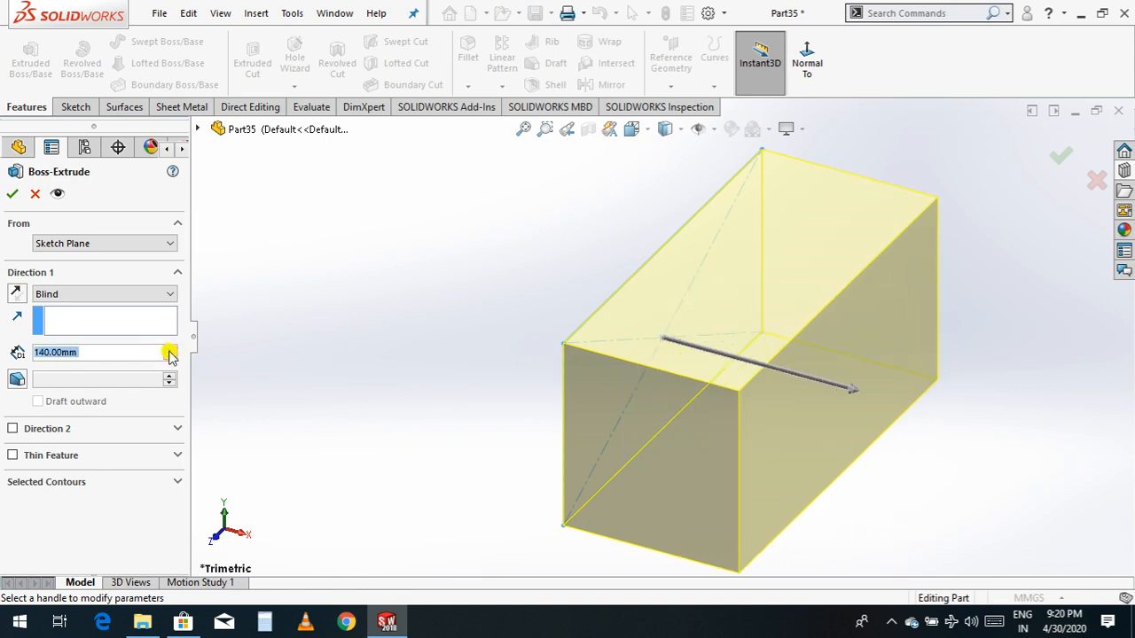
pyautogui.click(14, 199)
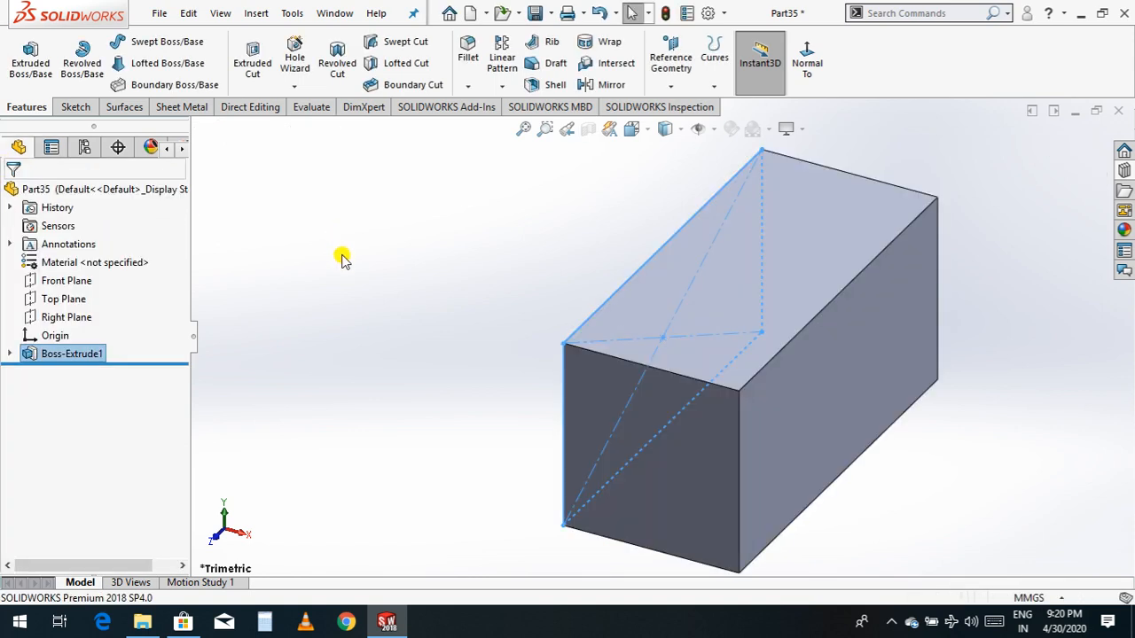
# Shell the block to a 5 mm wall thickness, removing the large face opposite the sketch plane
pyautogui.scroll(4, 783, 413)
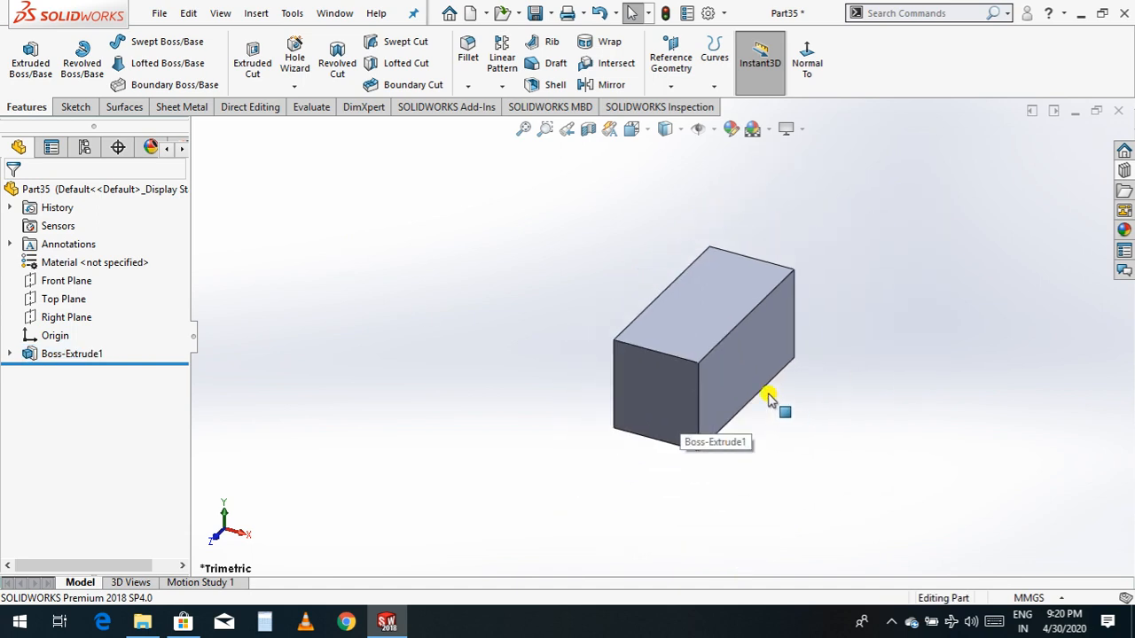
pyautogui.scroll(-2, 768, 398)
pyautogui.scroll(3, 661, 273)
pyautogui.scroll(-2, 669, 280)
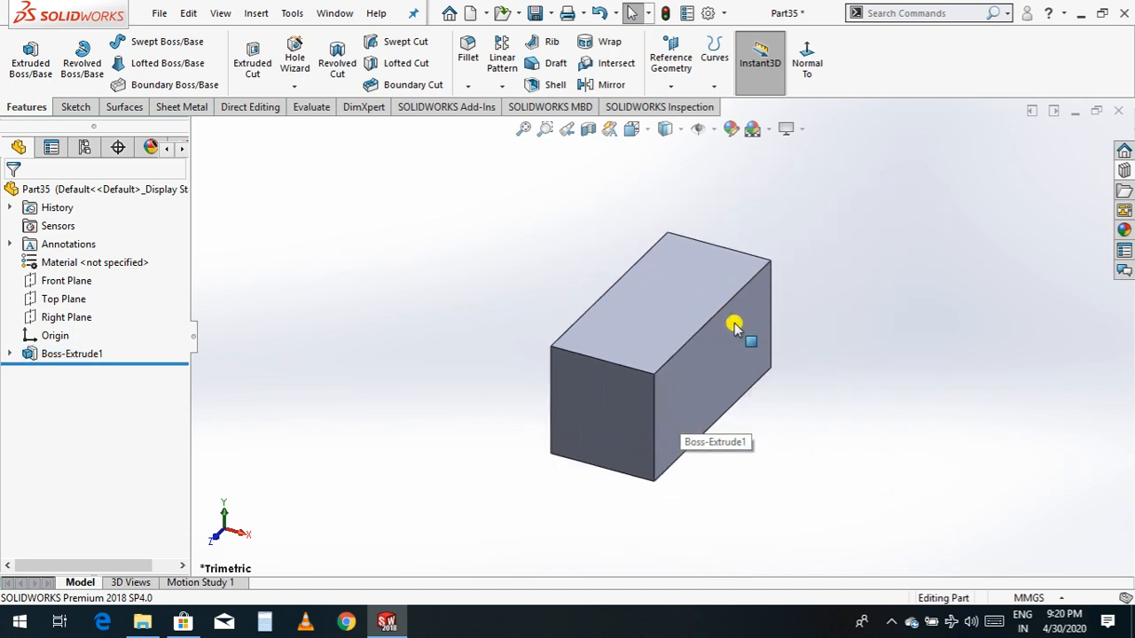
pyautogui.click(553, 86)
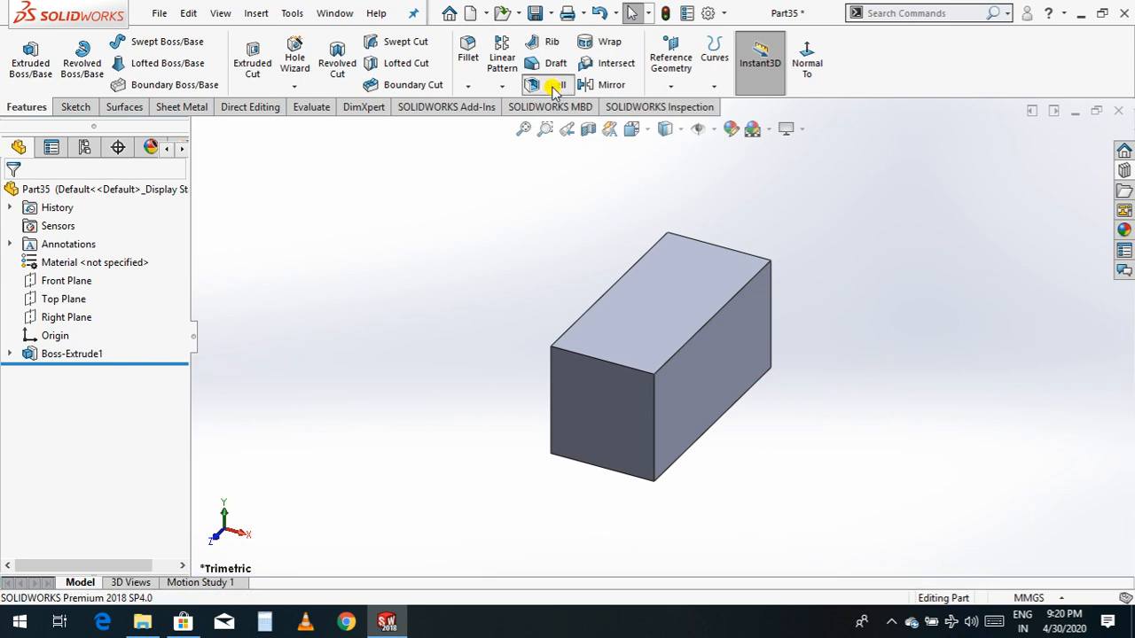
pyautogui.click(699, 376)
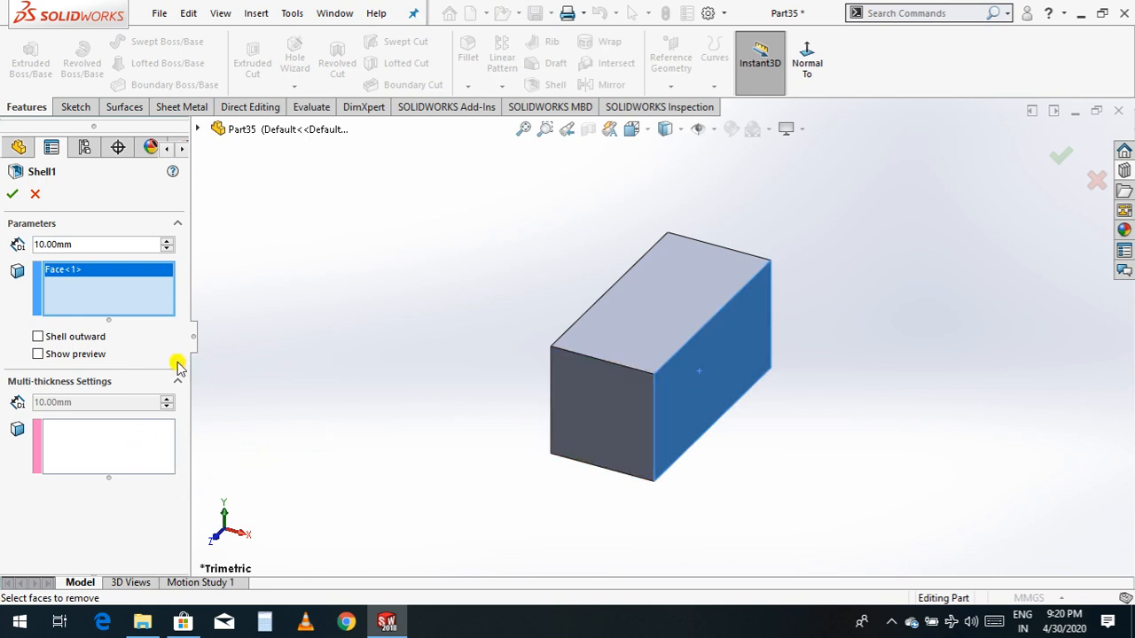
pyautogui.click(89, 246)
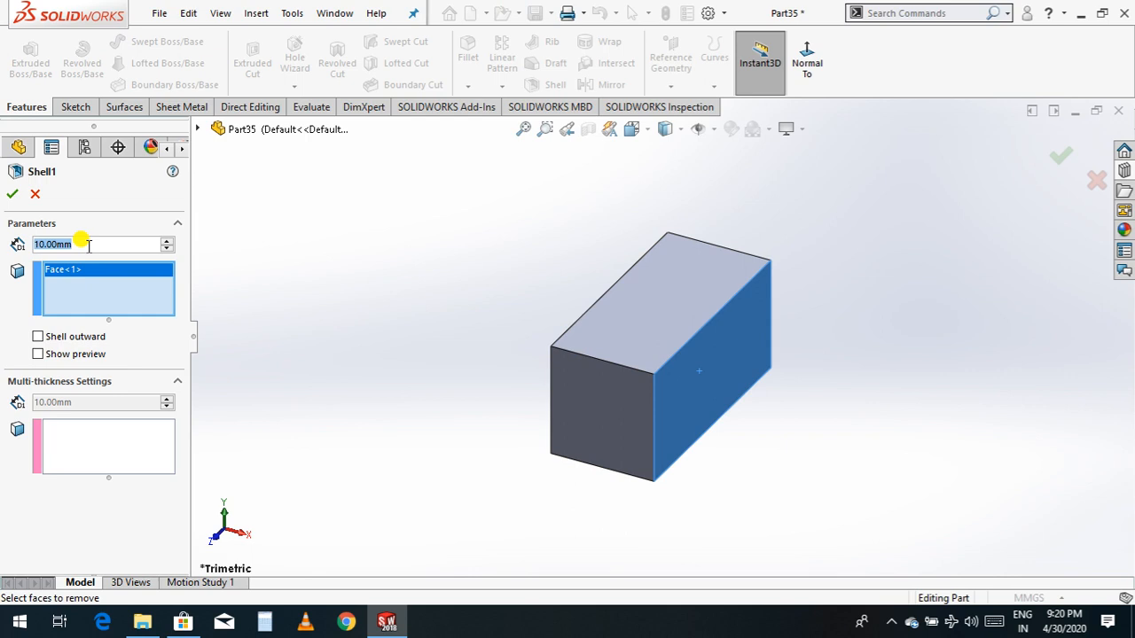
pyautogui.write('5')
pyautogui.press('Return')
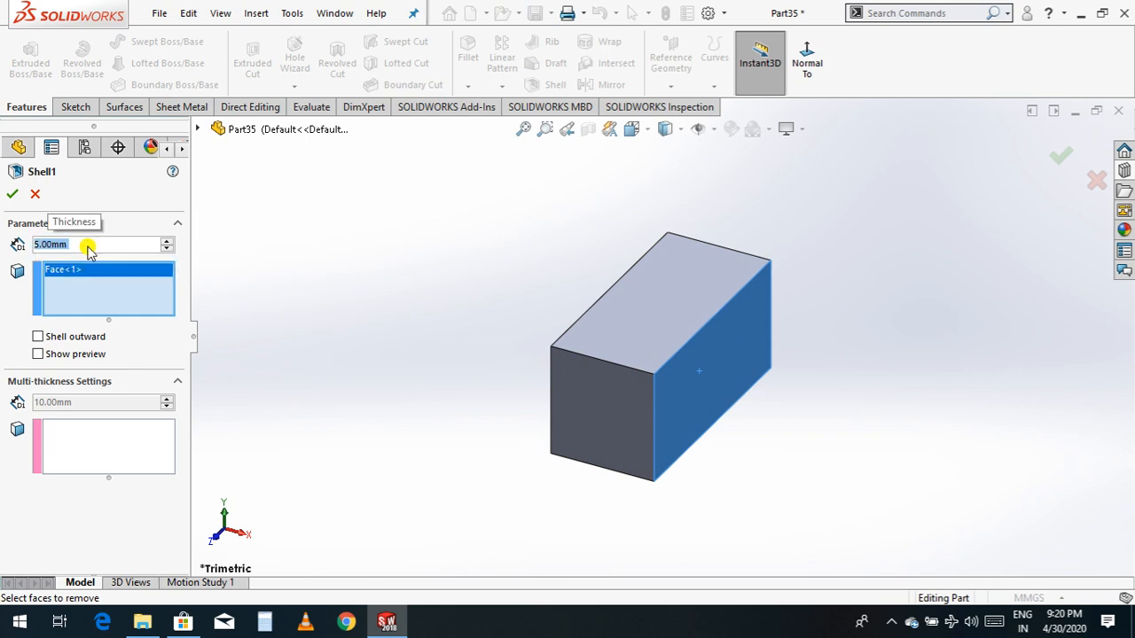
pyautogui.click(10, 195)
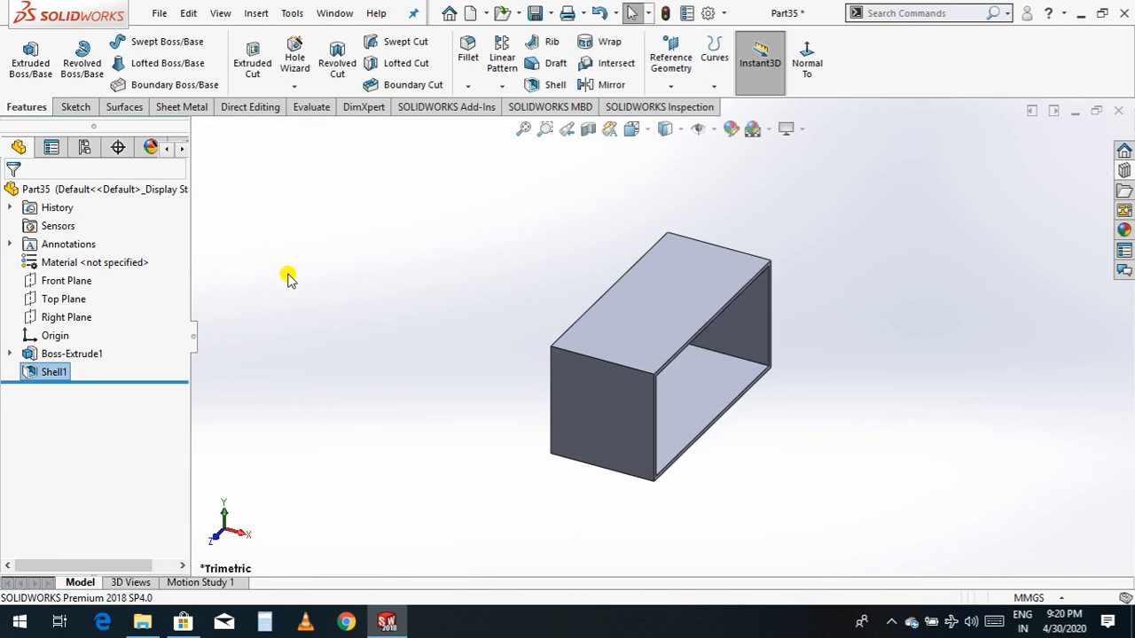
# Start a Rip on the outer corner edge where the near end wall meets the adjoining long side wall
pyautogui.rightClick(900, 383)
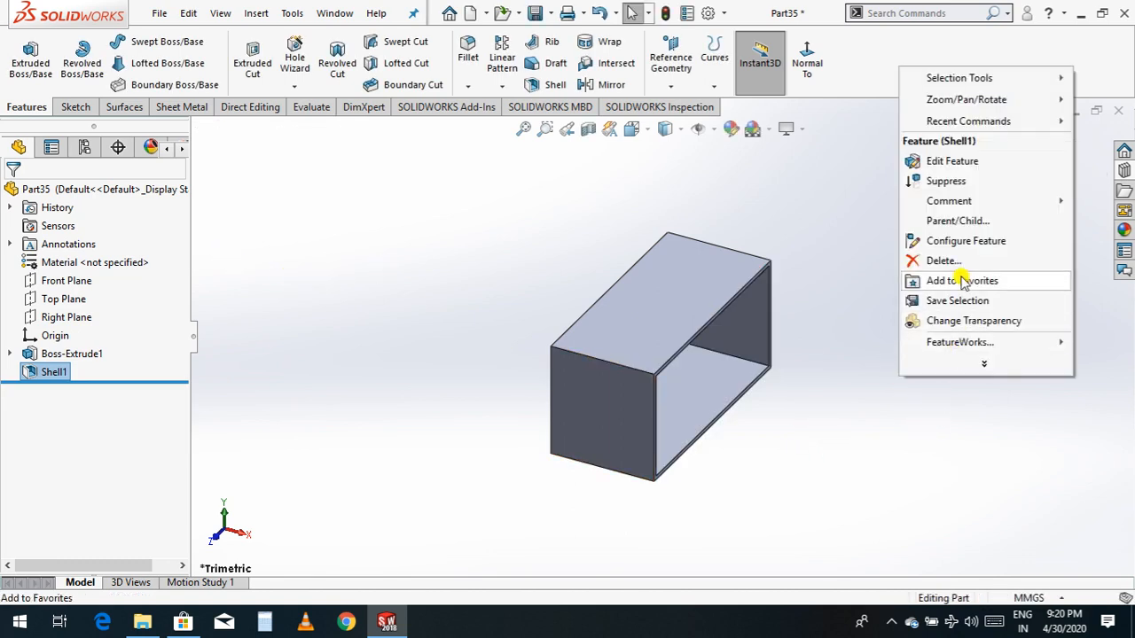
pyautogui.moveTo(1013, 121)
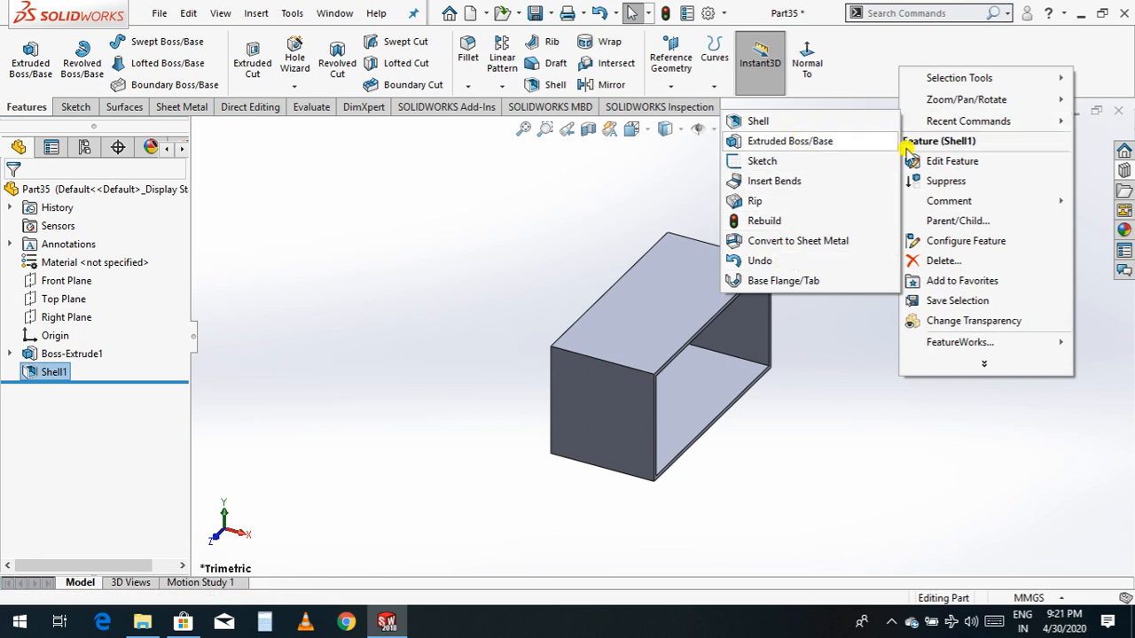
pyautogui.moveTo(1033, 102)
pyautogui.click(760, 177)
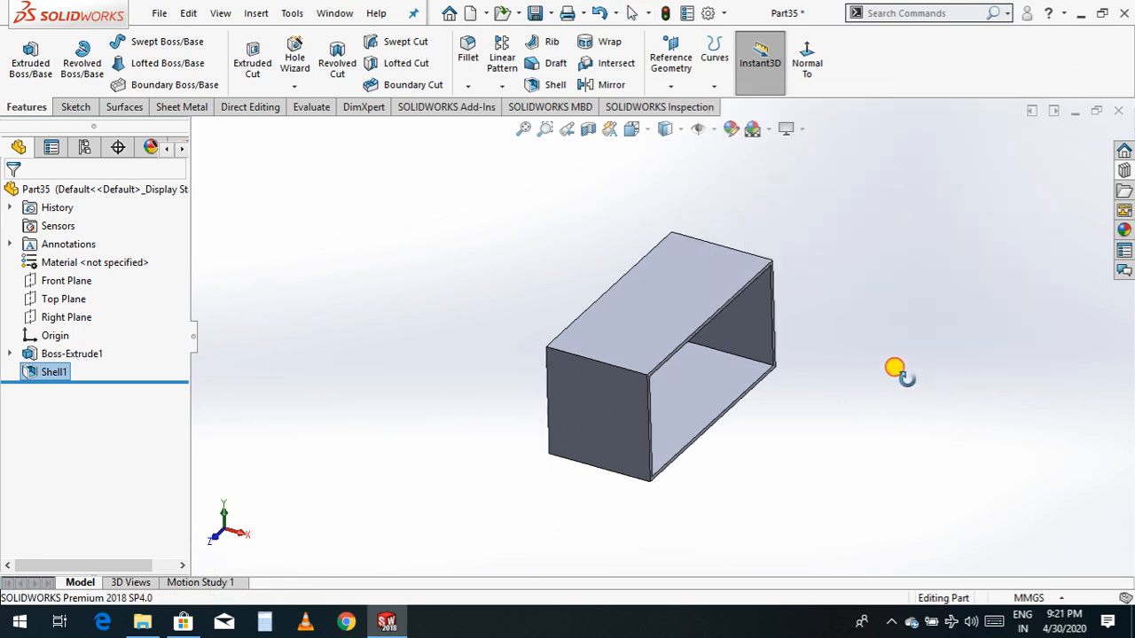
pyautogui.moveTo(899, 372); pyautogui.dragTo(670, 441)
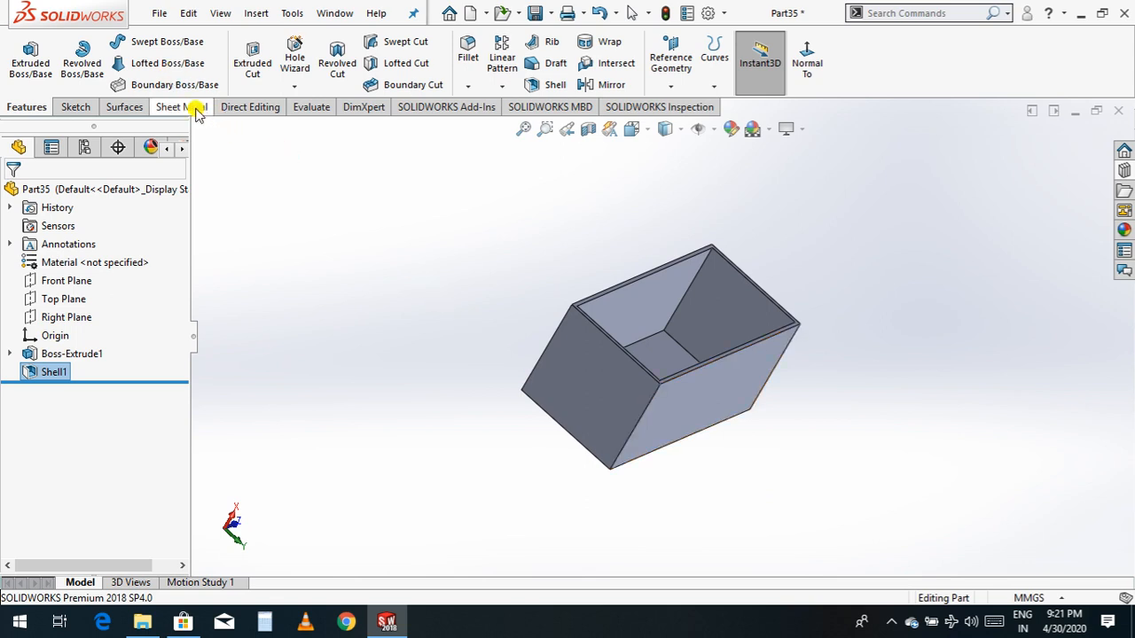
pyautogui.click(196, 109)
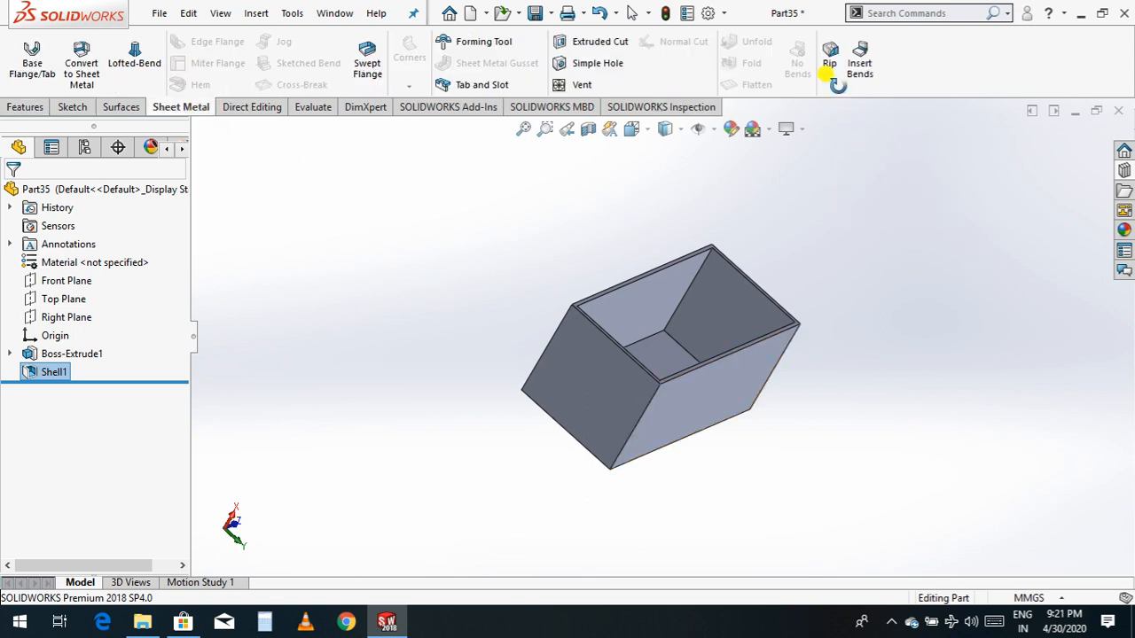
pyautogui.press('Escape')
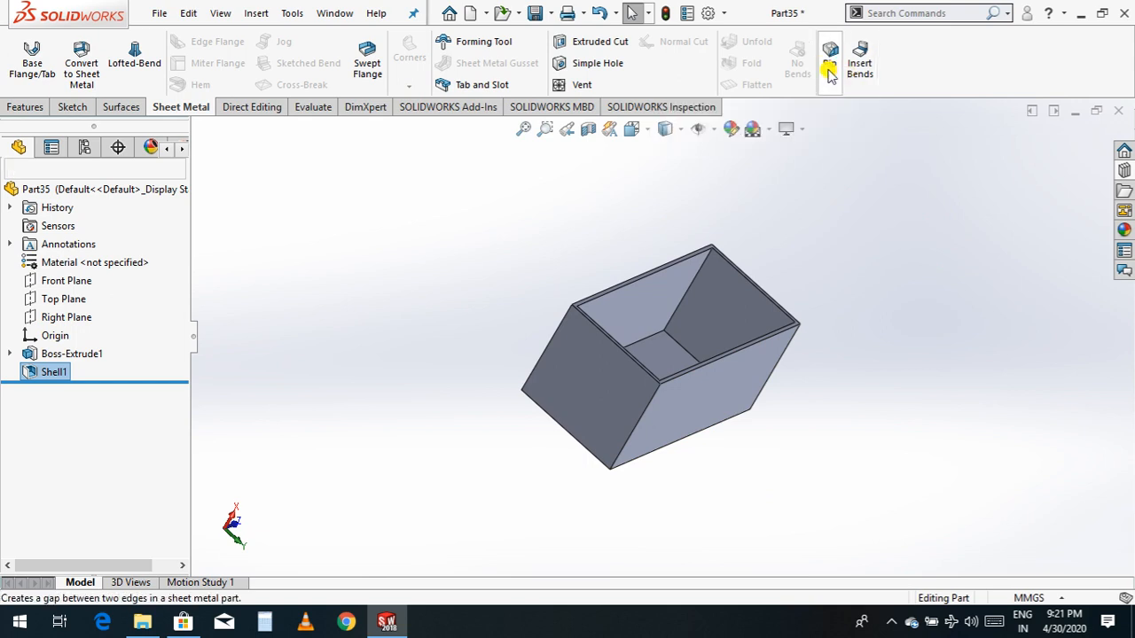
pyautogui.click(829, 72)
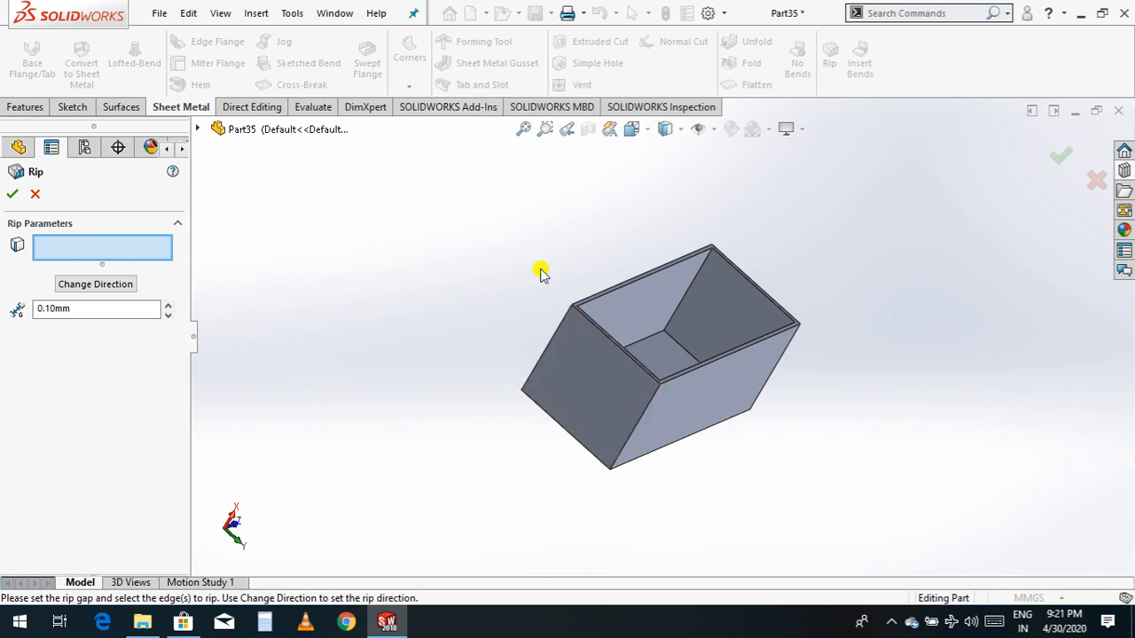
pyautogui.click(647, 414)
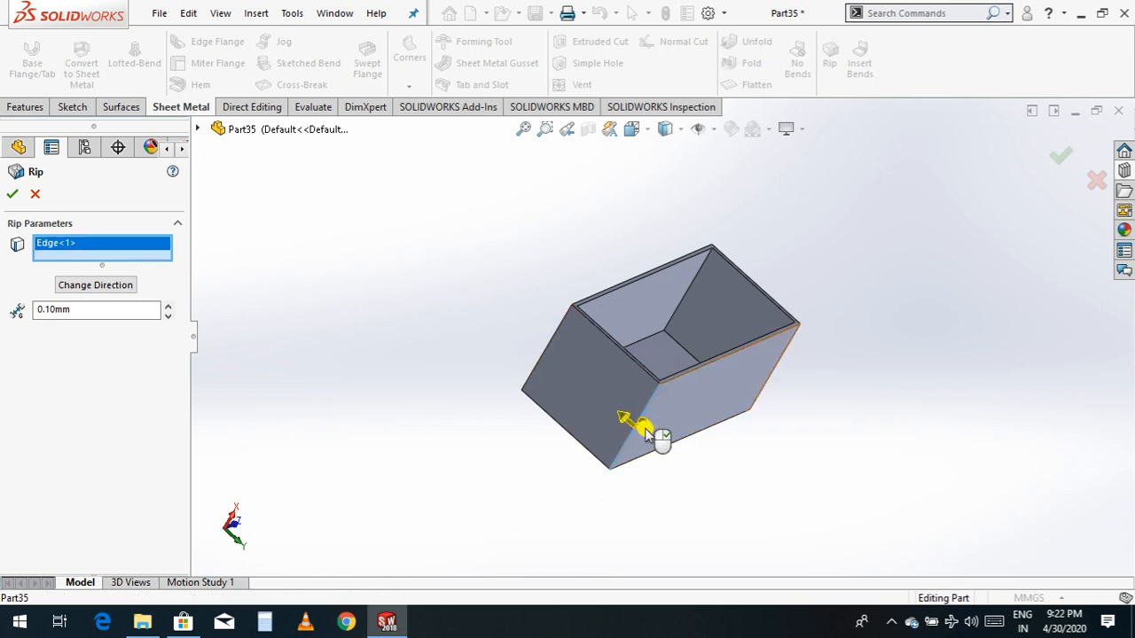
# Cycle the rip direction of the selected corner edge, ending with both directions
pyautogui.click(121, 287)
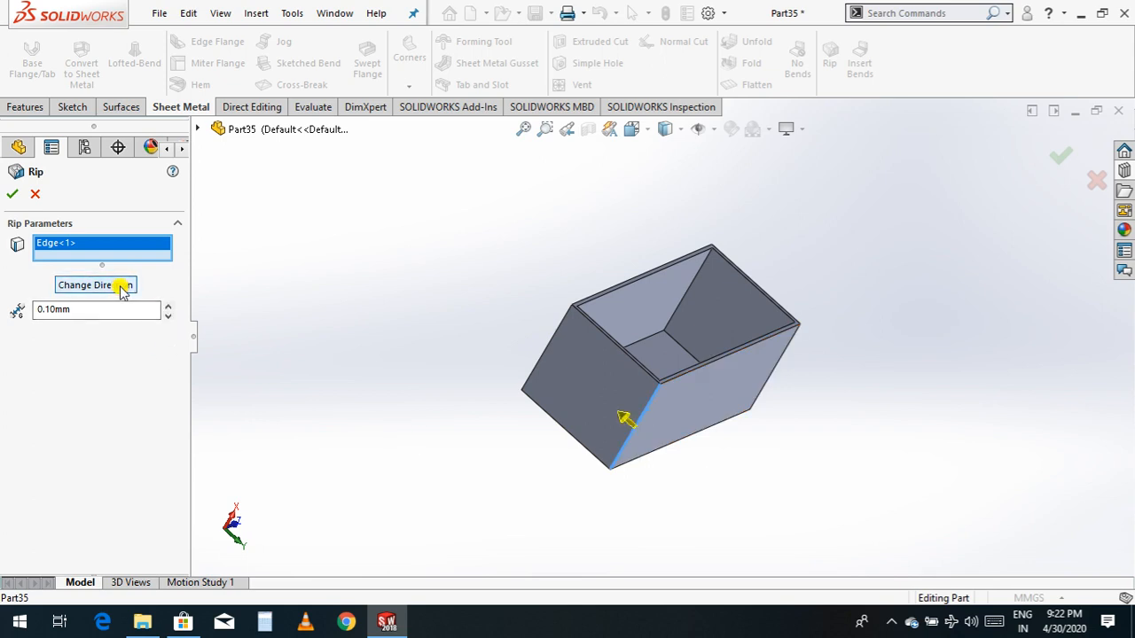
pyautogui.click(122, 291)
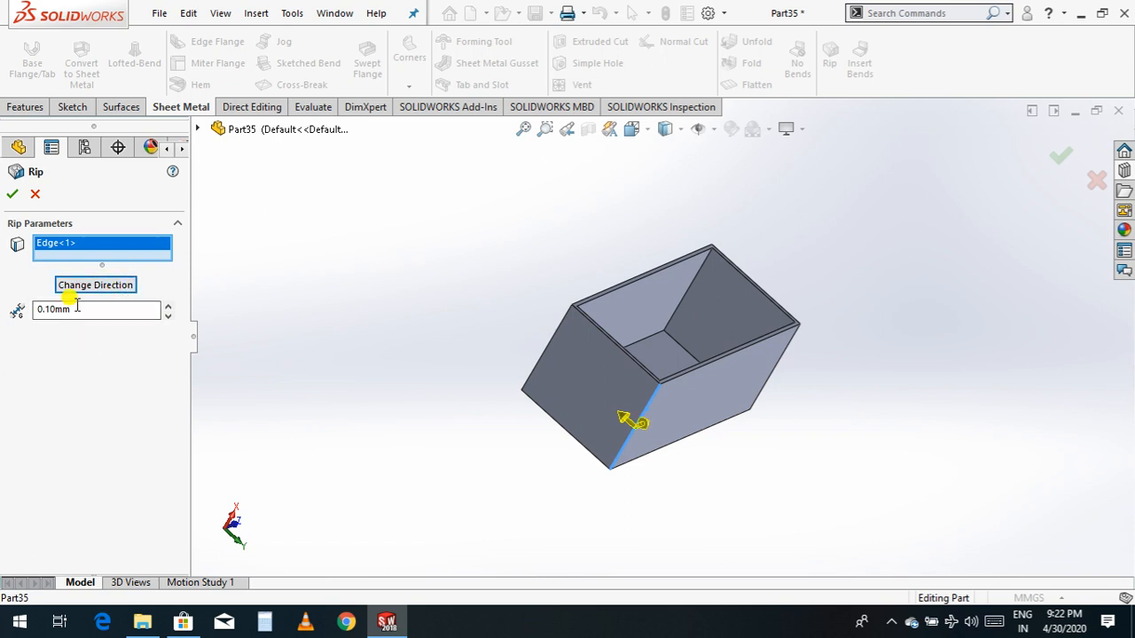
pyautogui.click(91, 290)
pyautogui.click(92, 291)
pyautogui.click(91, 291)
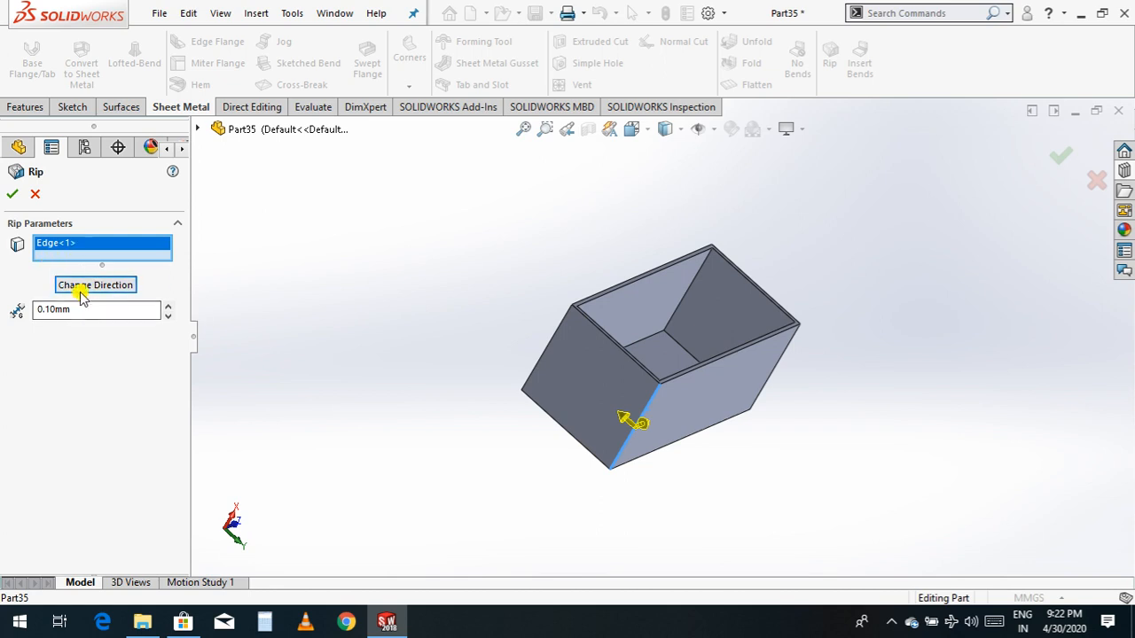
pyautogui.click(86, 286)
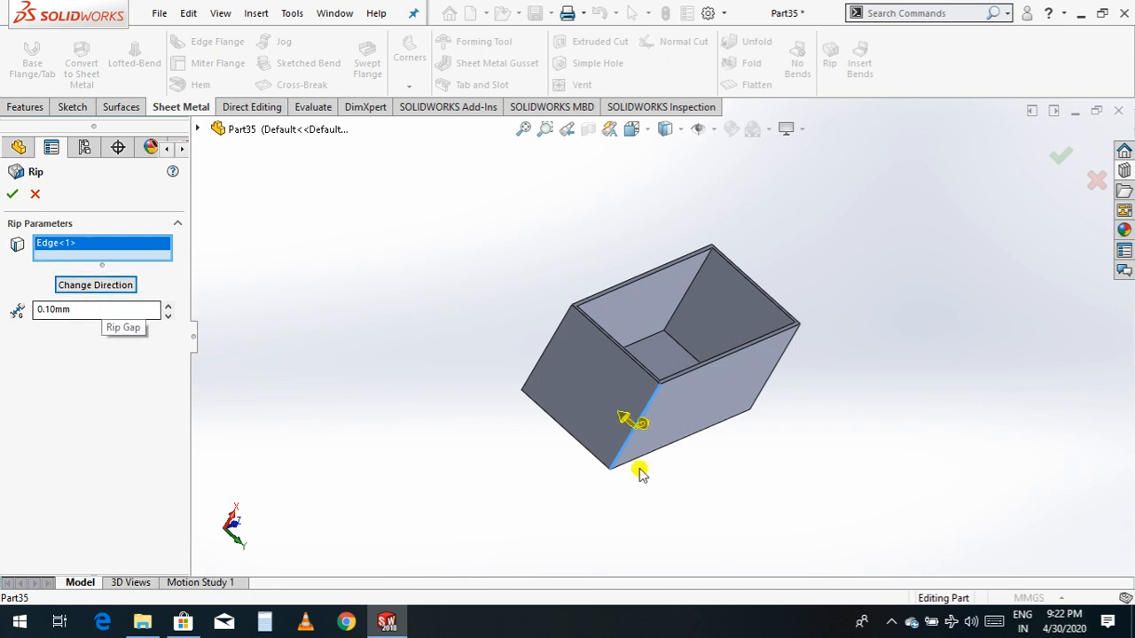
# Set the rip gap to 2 mm and apply the rip to the selected corner edge
pyautogui.scroll(-1, 651, 398)
pyautogui.scroll(-2, 651, 399)
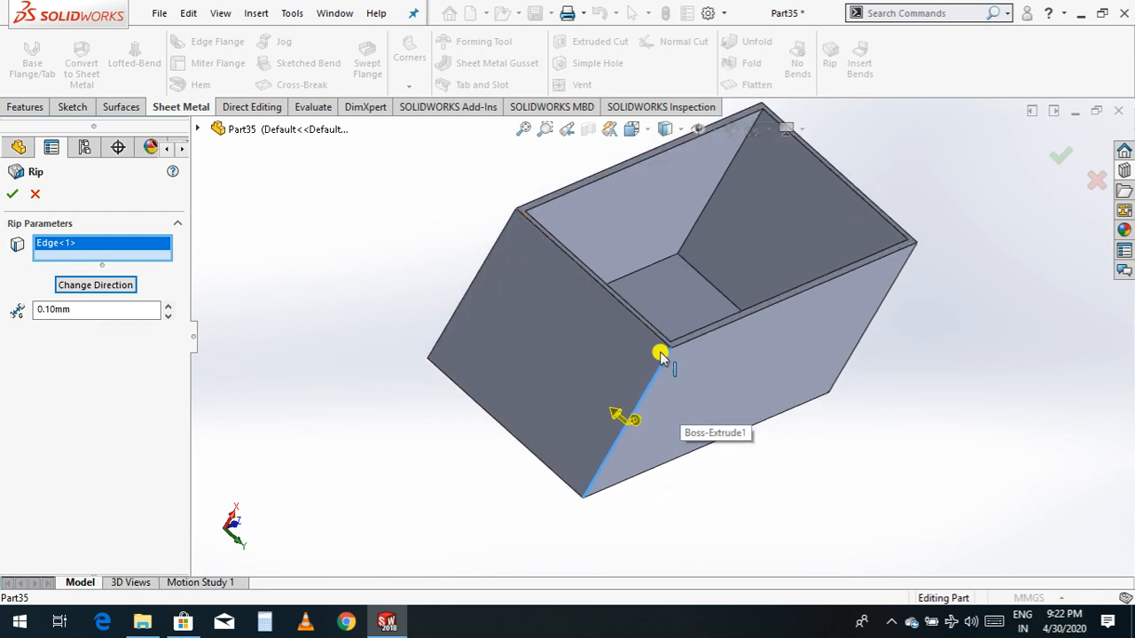
pyautogui.click(128, 307)
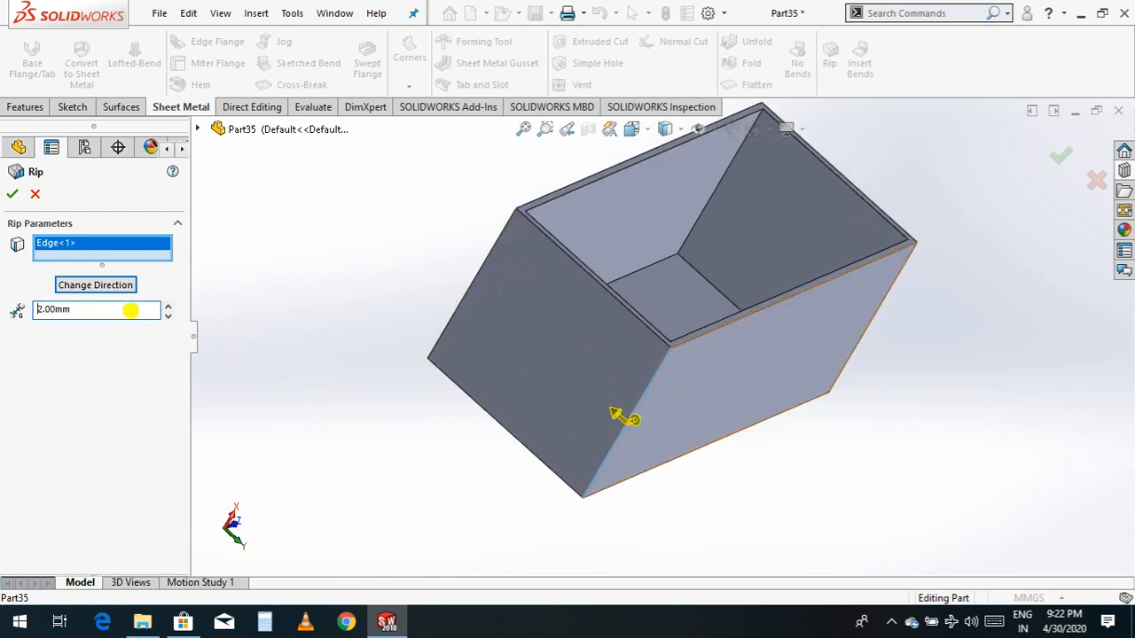
pyautogui.click(13, 193)
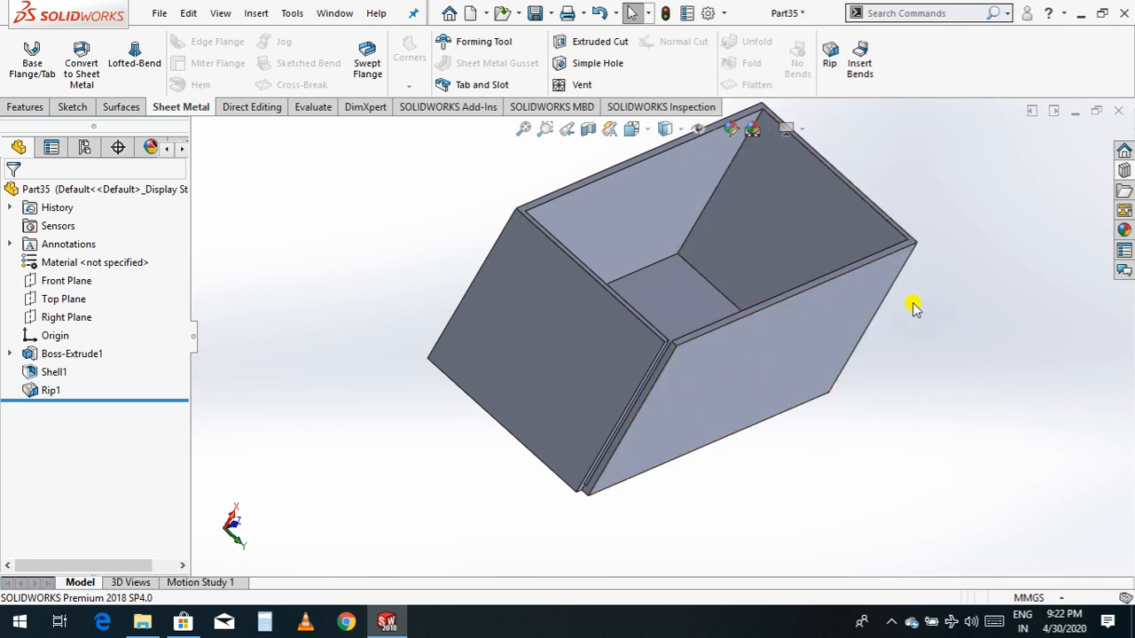
# Rip the corner edge at the far end of the same long side wall with a 2 mm gap
pyautogui.click(828, 57)
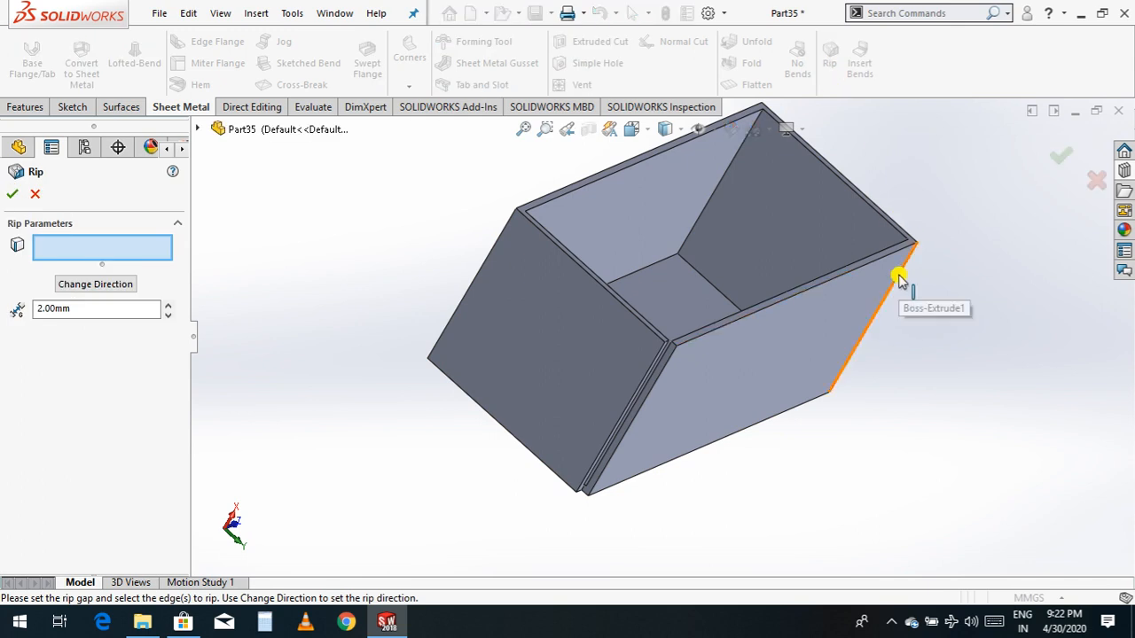
pyautogui.click(899, 278)
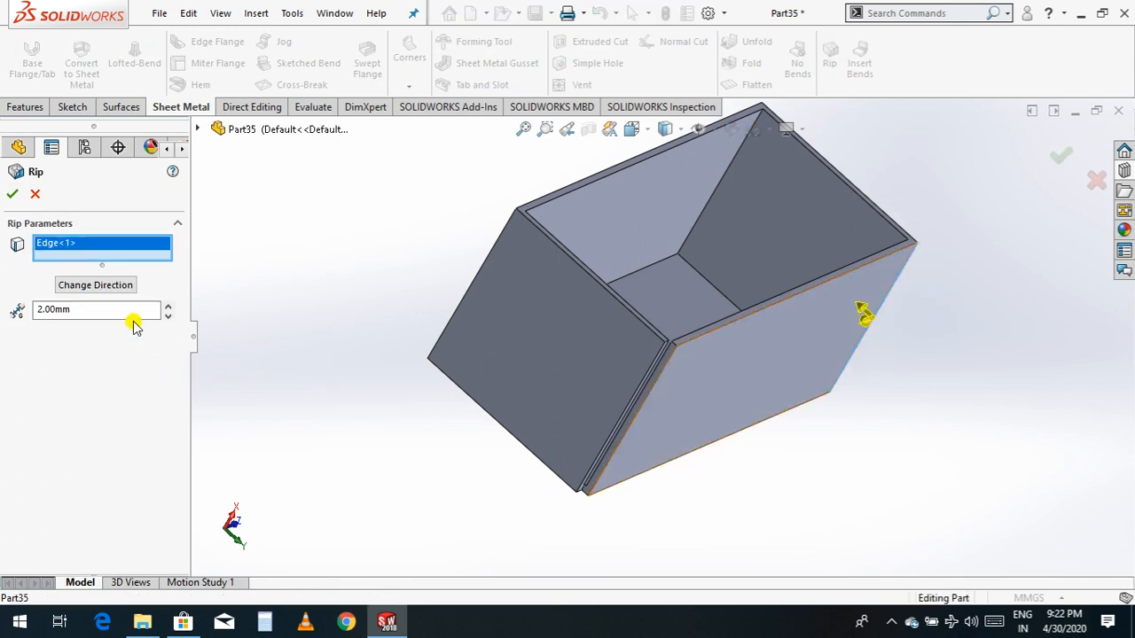
pyautogui.click(11, 188)
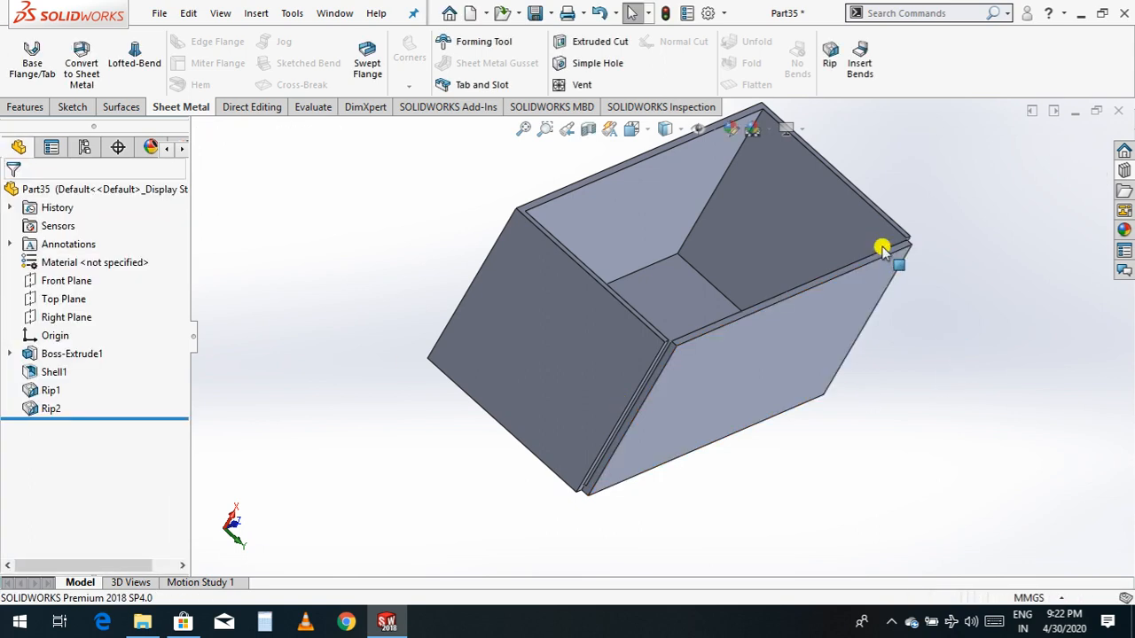
# Inspect the two ripped corners from other angles and undo both rips
pyautogui.rightClick(959, 362)
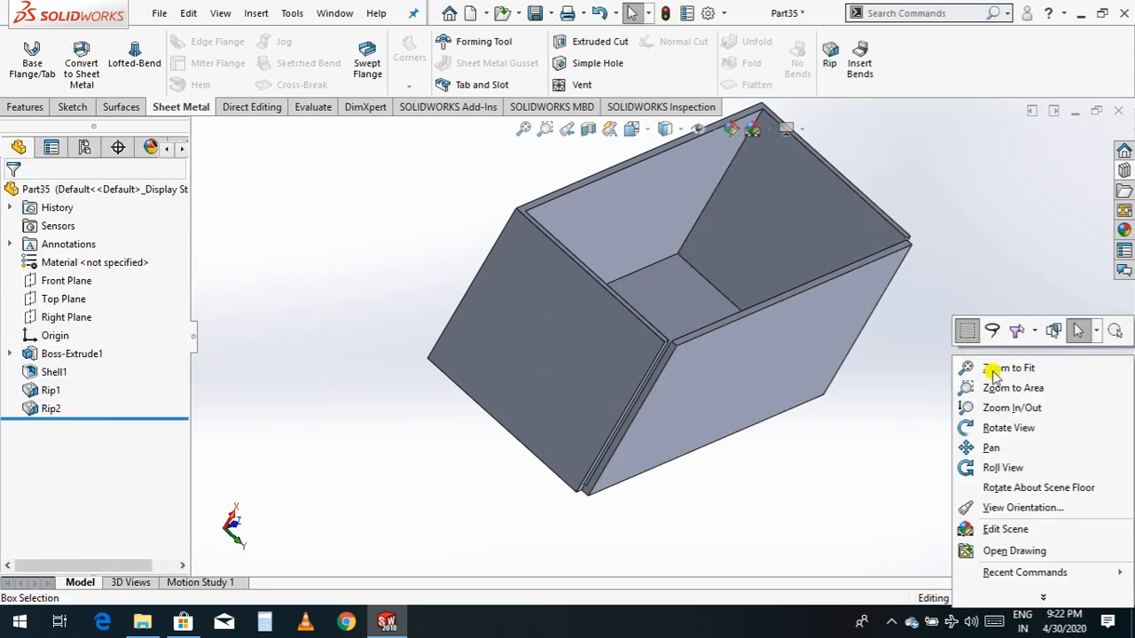
pyautogui.click(992, 426)
pyautogui.moveTo(972, 395); pyautogui.dragTo(852, 395)
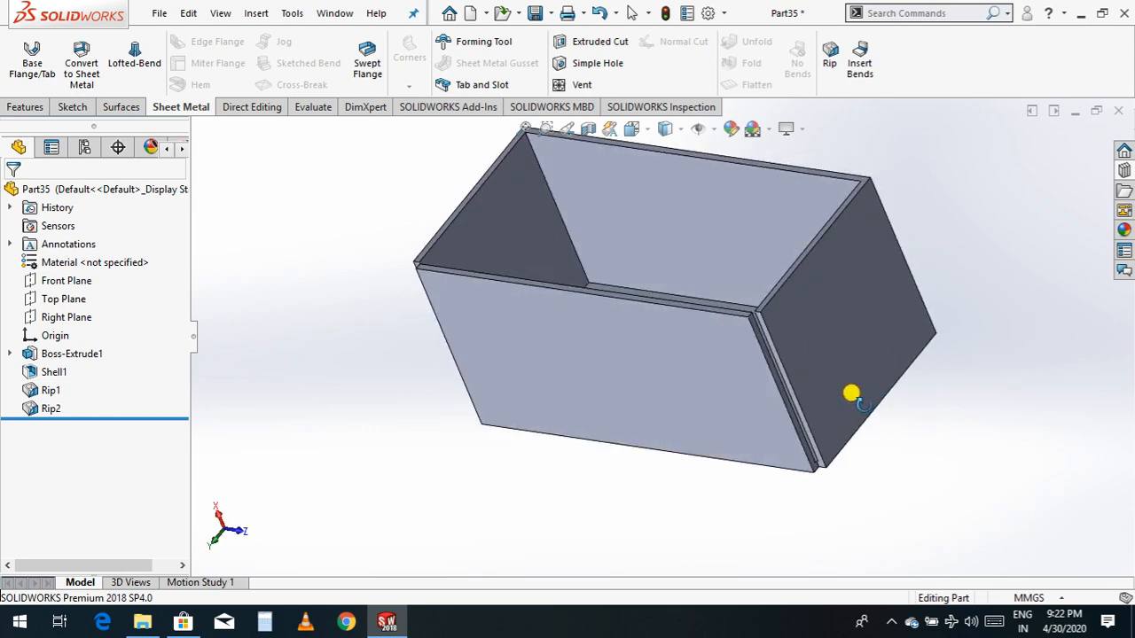
pyautogui.moveTo(927, 476)
pyautogui.mouseDown()
pyautogui.moveTo(895, 428)
pyautogui.moveTo(874, 335)
pyautogui.moveTo(780, 190)
pyautogui.moveTo(661, 190)
pyautogui.moveTo(816, 232)
pyautogui.moveTo(945, 385)
pyautogui.moveTo(954, 372)
pyautogui.moveTo(881, 435)
pyautogui.moveTo(937, 459)
pyautogui.mouseUp()
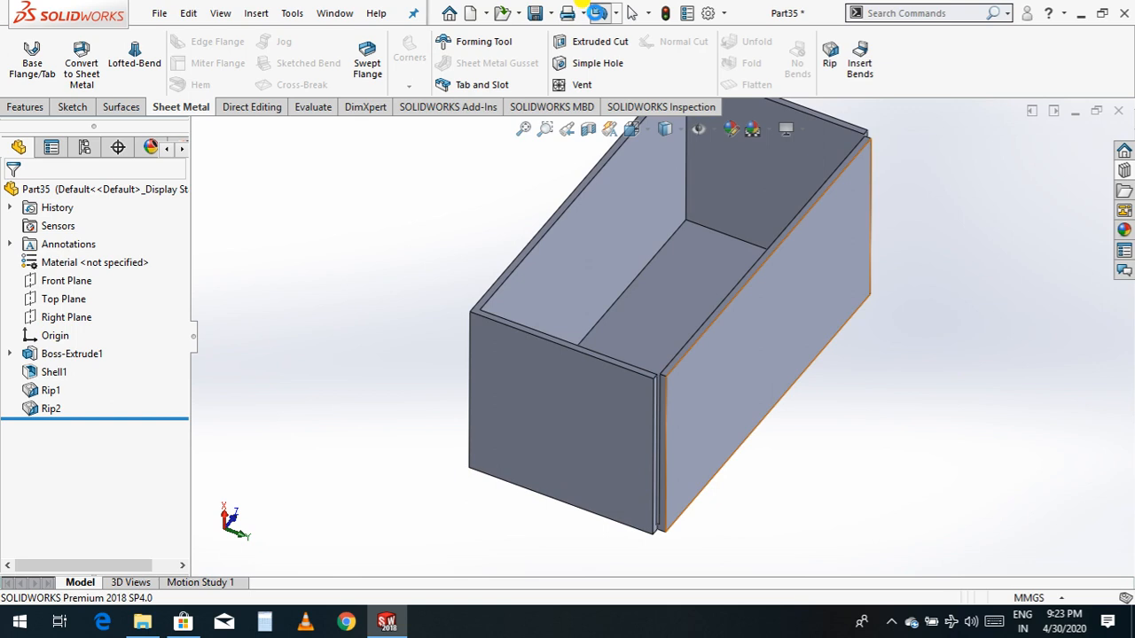
pyautogui.click(598, 13)
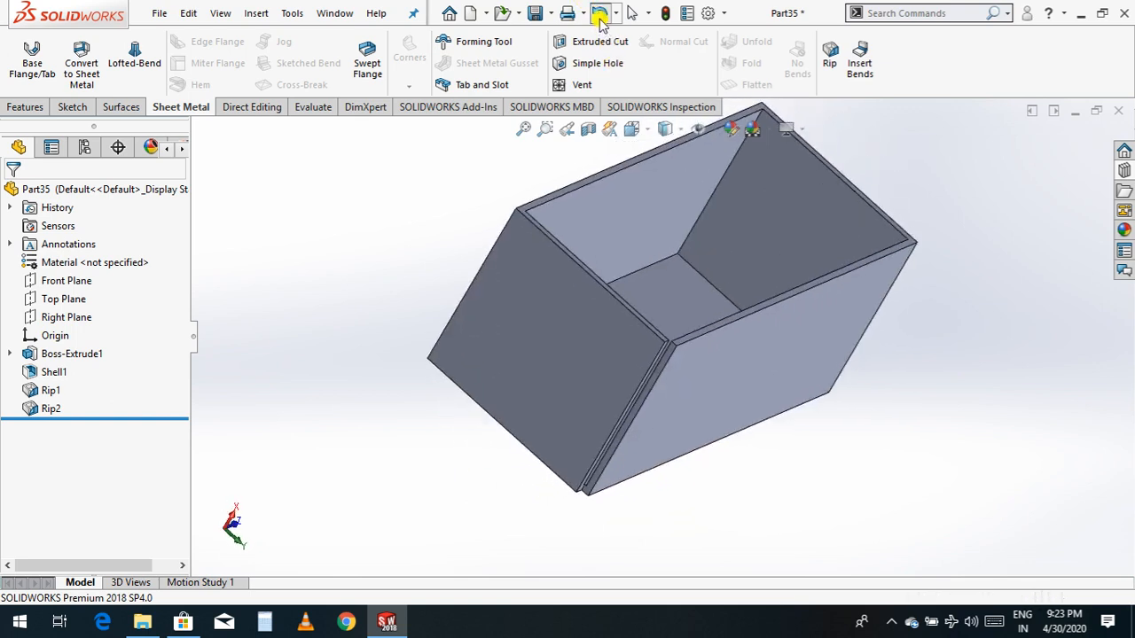
pyautogui.click(599, 14)
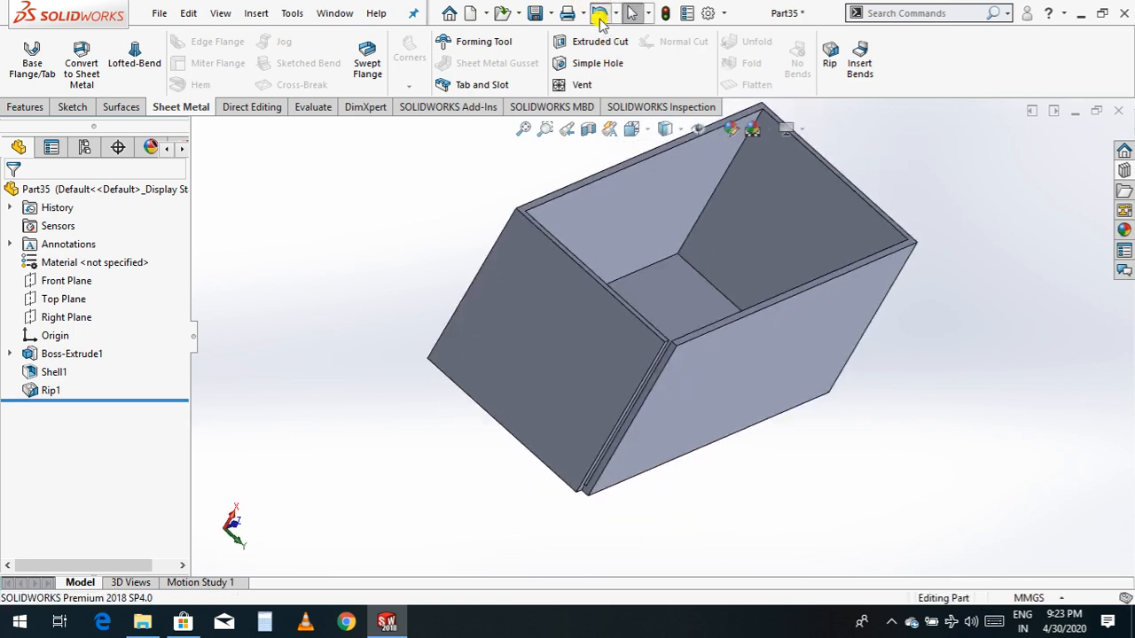
pyautogui.click(600, 14)
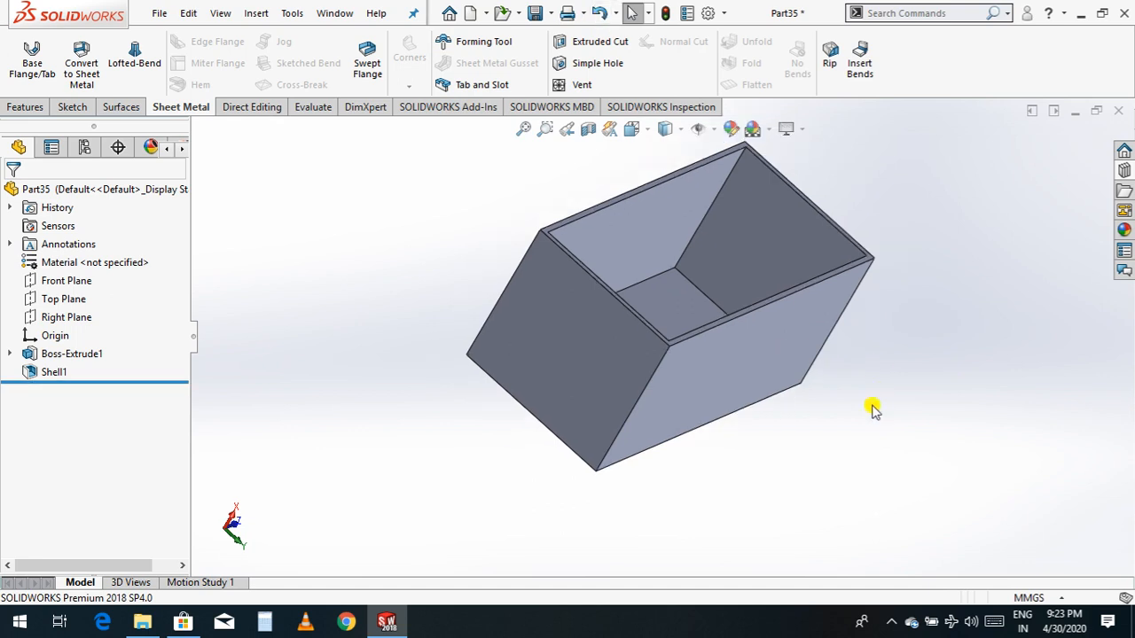
# Start Insert Bends with the long outer side face fixed, ripping its corner edge with the near end wall with a 3 mm gap
pyautogui.click(859, 64)
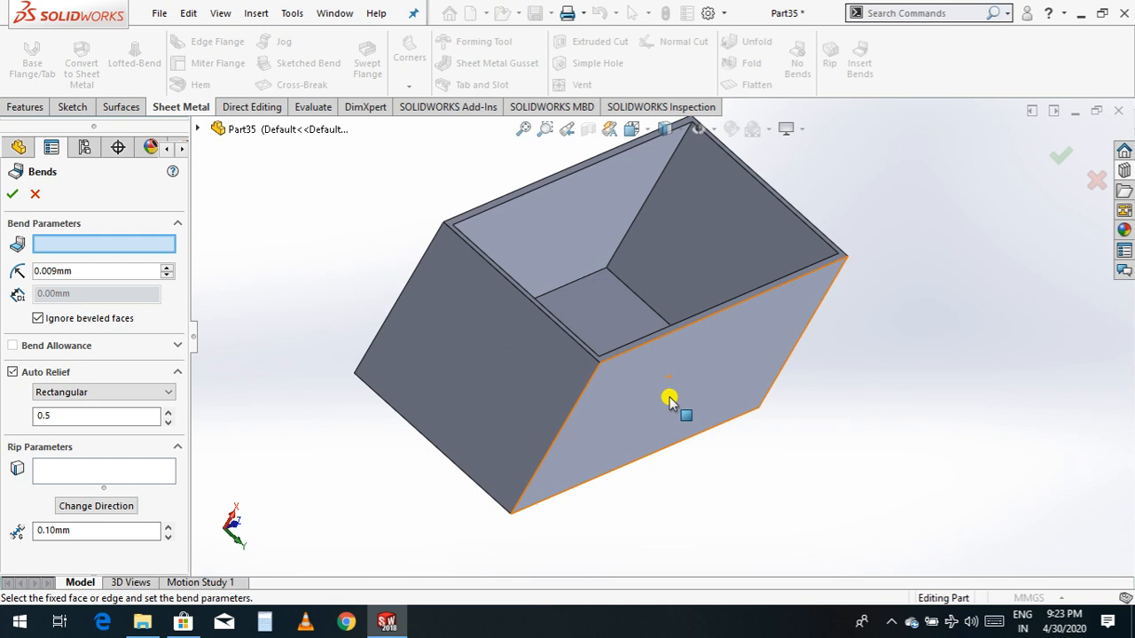
pyautogui.click(669, 398)
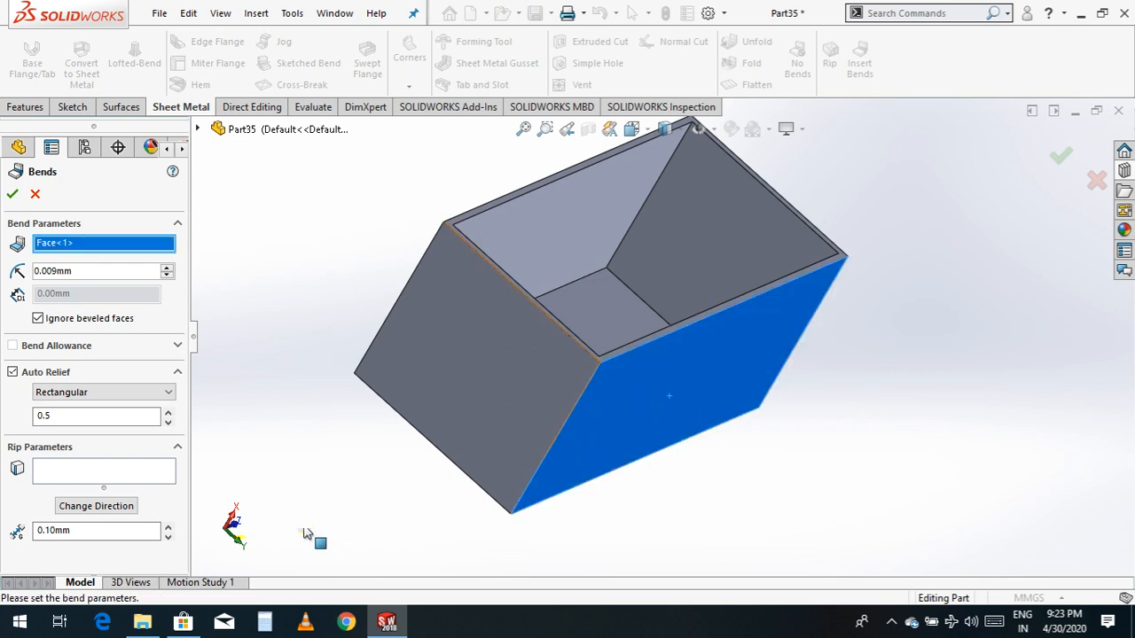
pyautogui.click(123, 475)
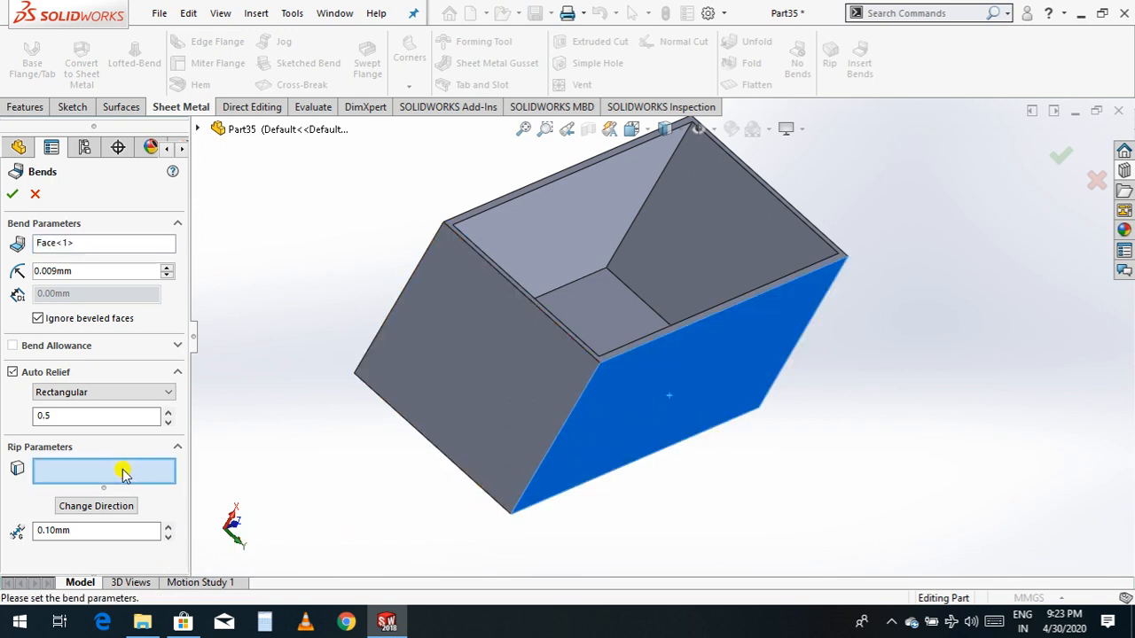
pyautogui.click(562, 430)
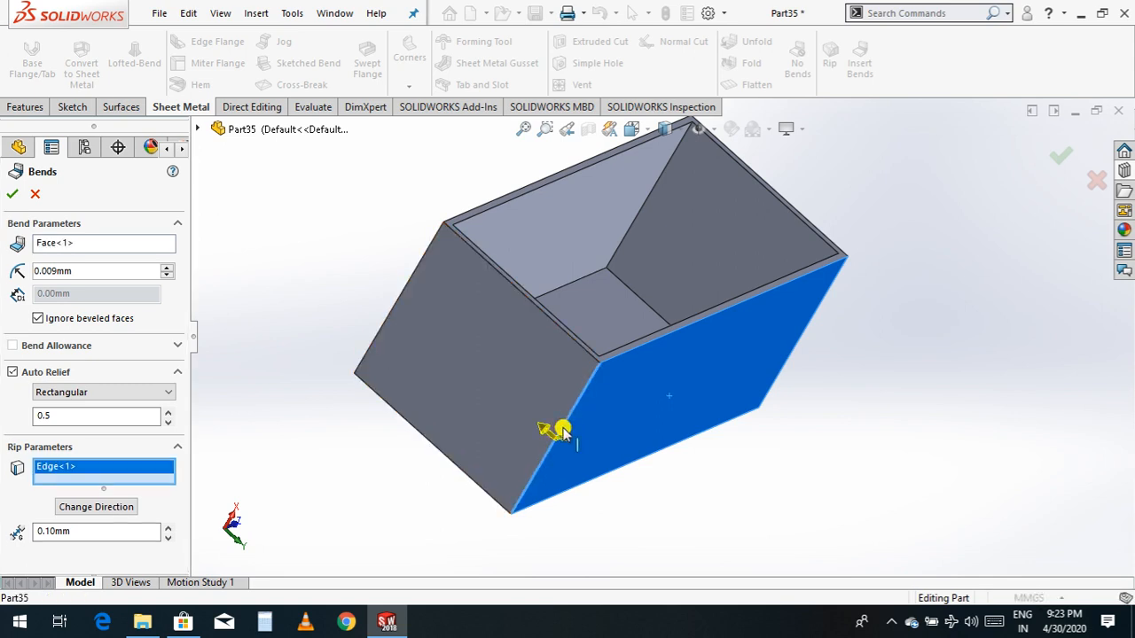
pyautogui.click(118, 509)
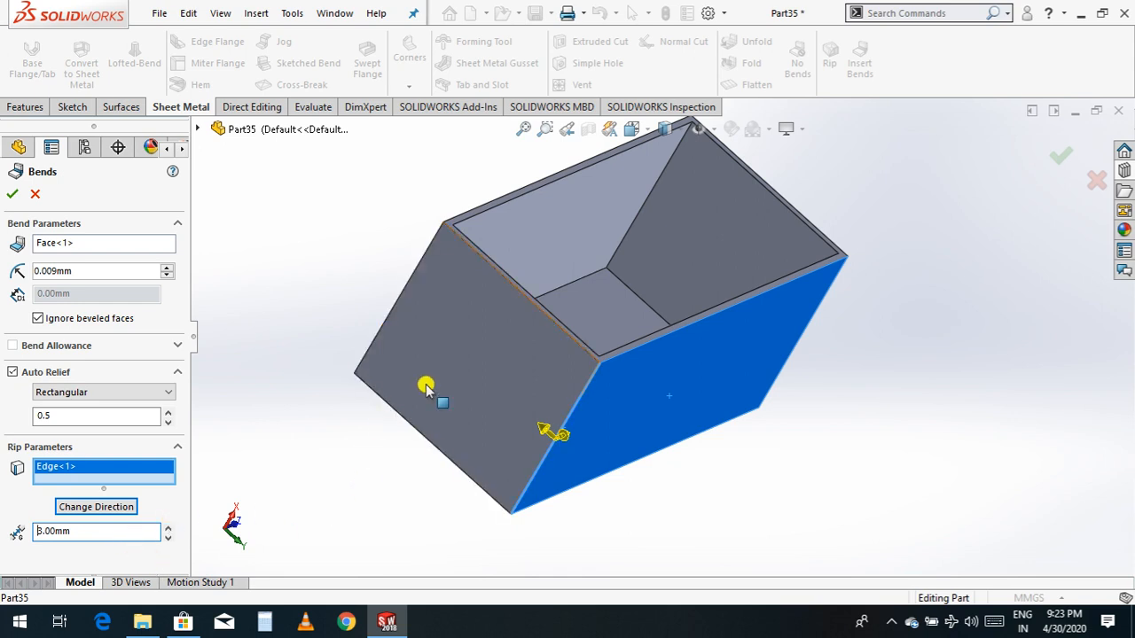
# Add the near end wall's other corner edge to the rips and apply Insert Bends
pyautogui.click(404, 292)
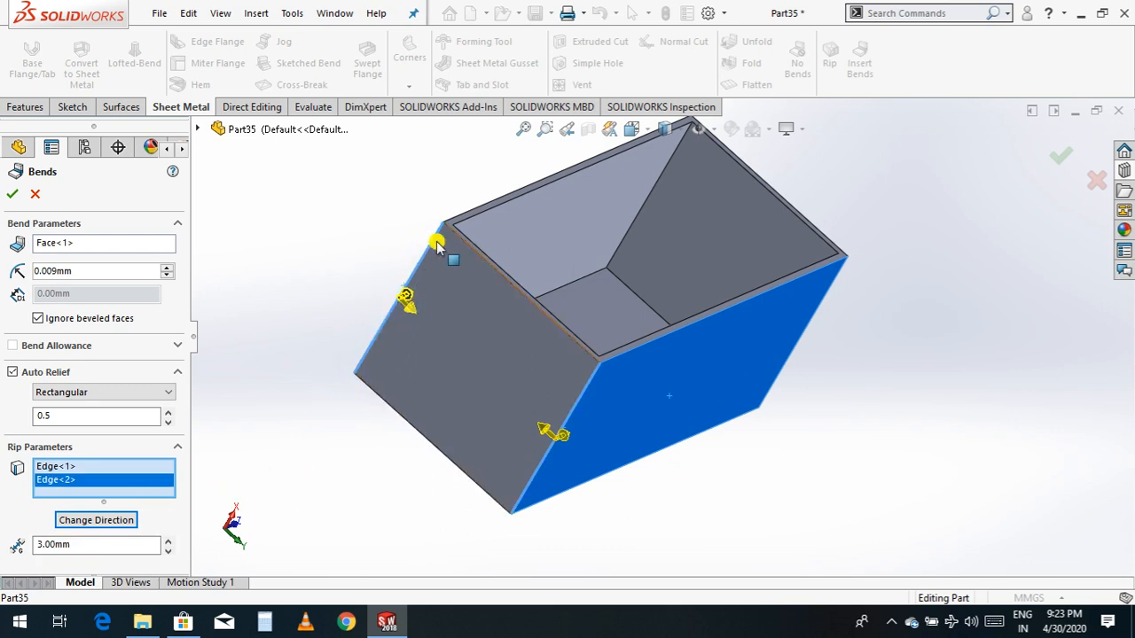
pyautogui.click(13, 195)
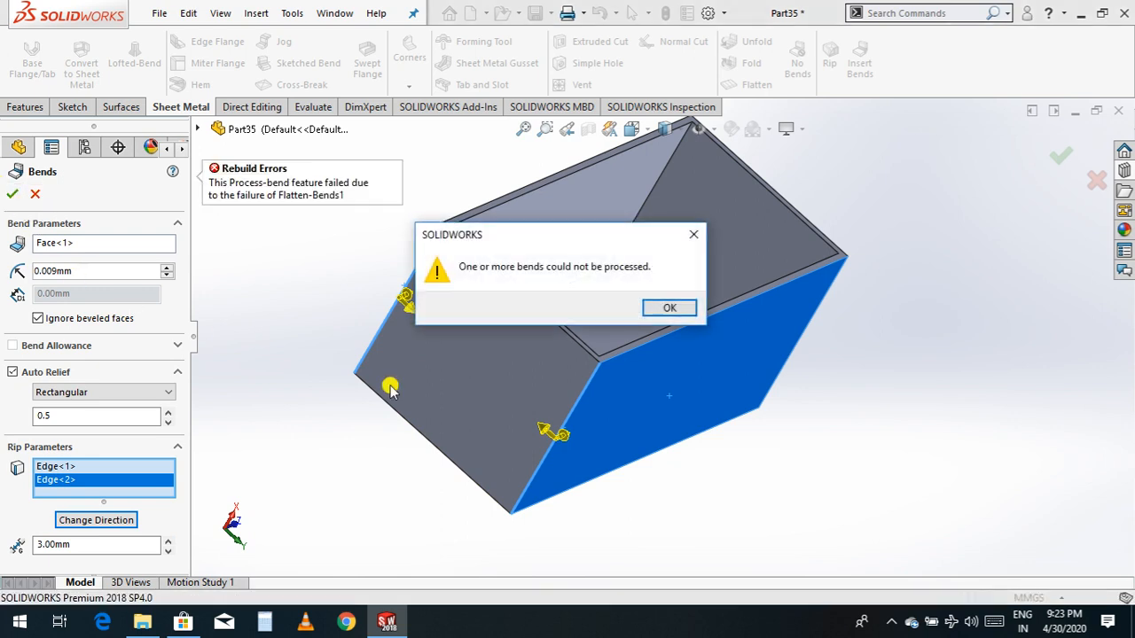
pyautogui.click(668, 305)
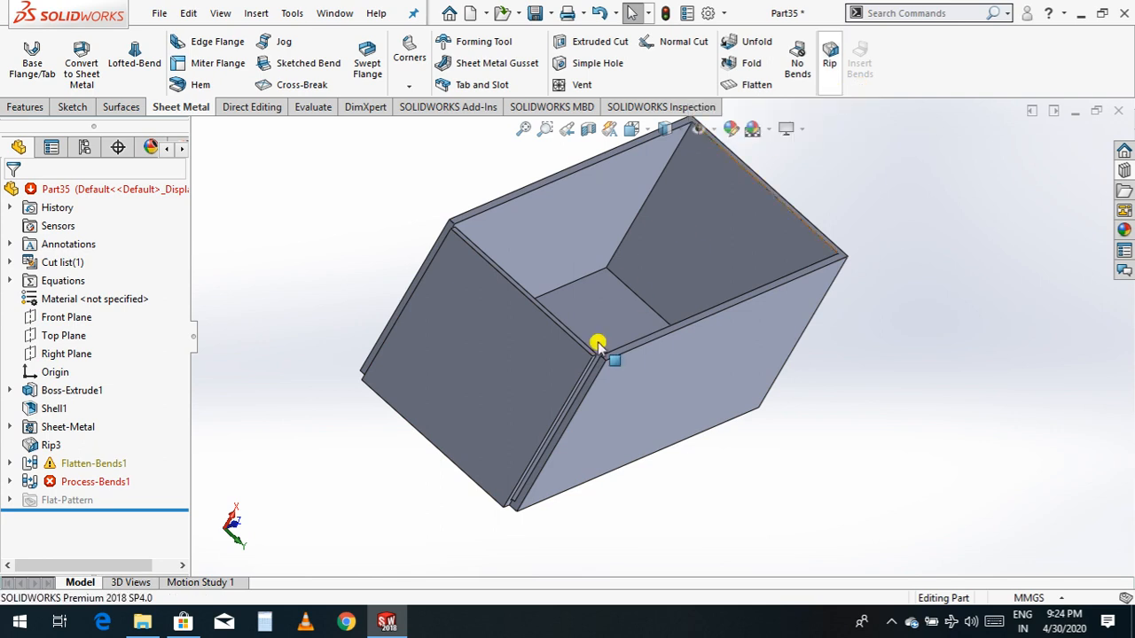
# Roll the part back to before its bends with No Bends and view the ripped box
pyautogui.click(796, 73)
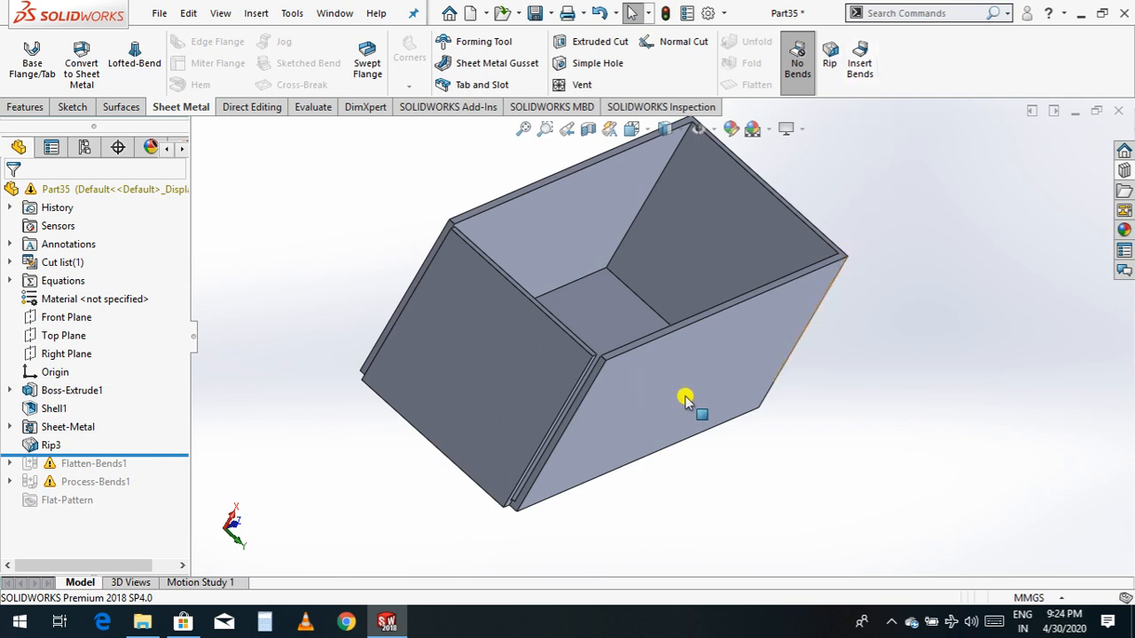
pyautogui.scroll(-3, 664, 363)
pyautogui.scroll(3, 664, 362)
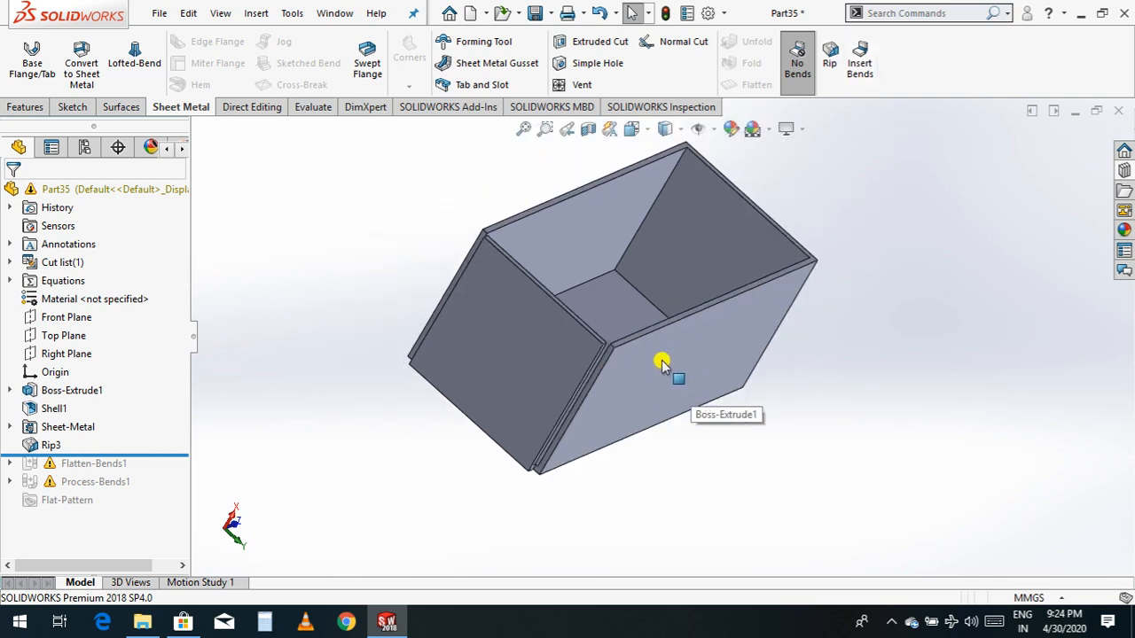
pyautogui.click(853, 76)
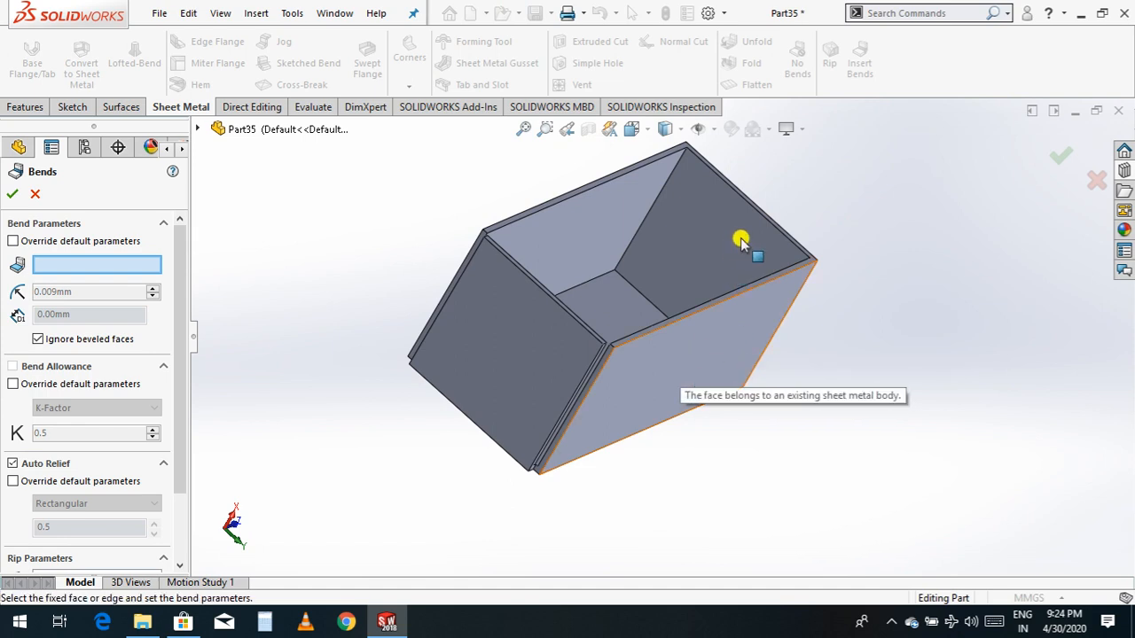
pyautogui.rightClick(861, 347)
pyautogui.moveTo(937, 442)
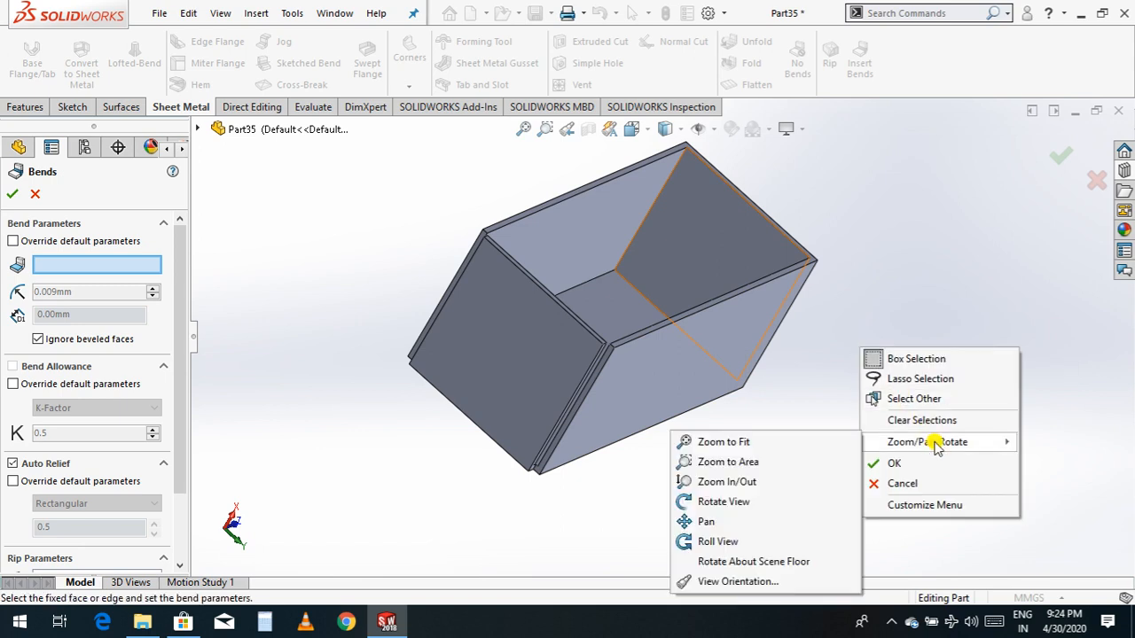
pyautogui.click(749, 483)
pyautogui.moveTo(917, 393); pyautogui.dragTo(776, 396)
pyautogui.rightClick(844, 364)
pyautogui.click(886, 437)
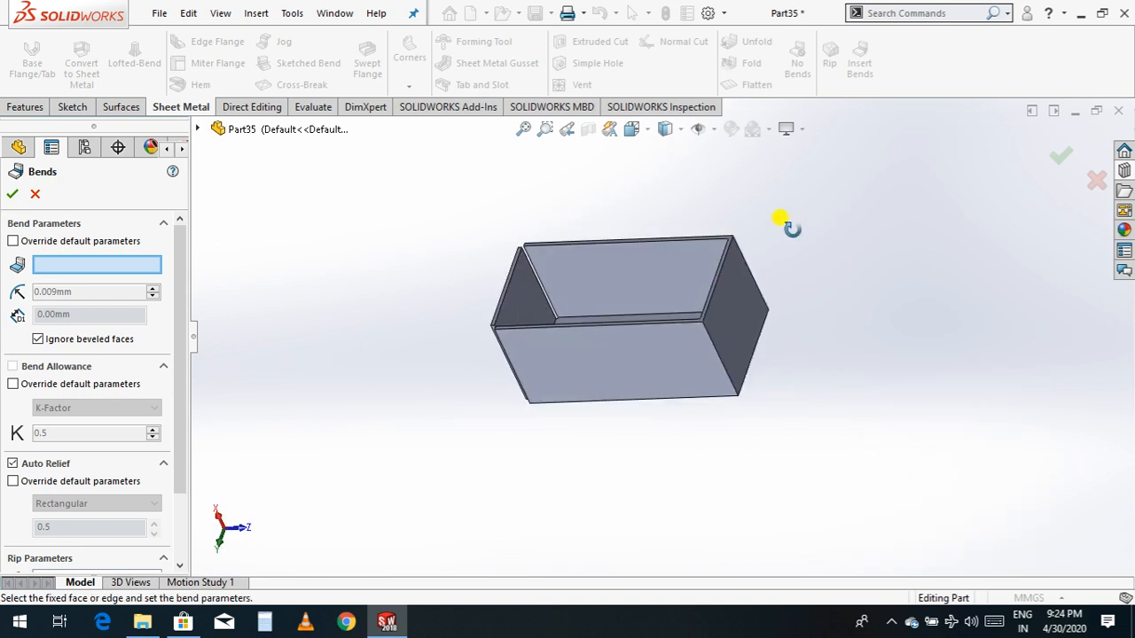
pyautogui.press('Escape')
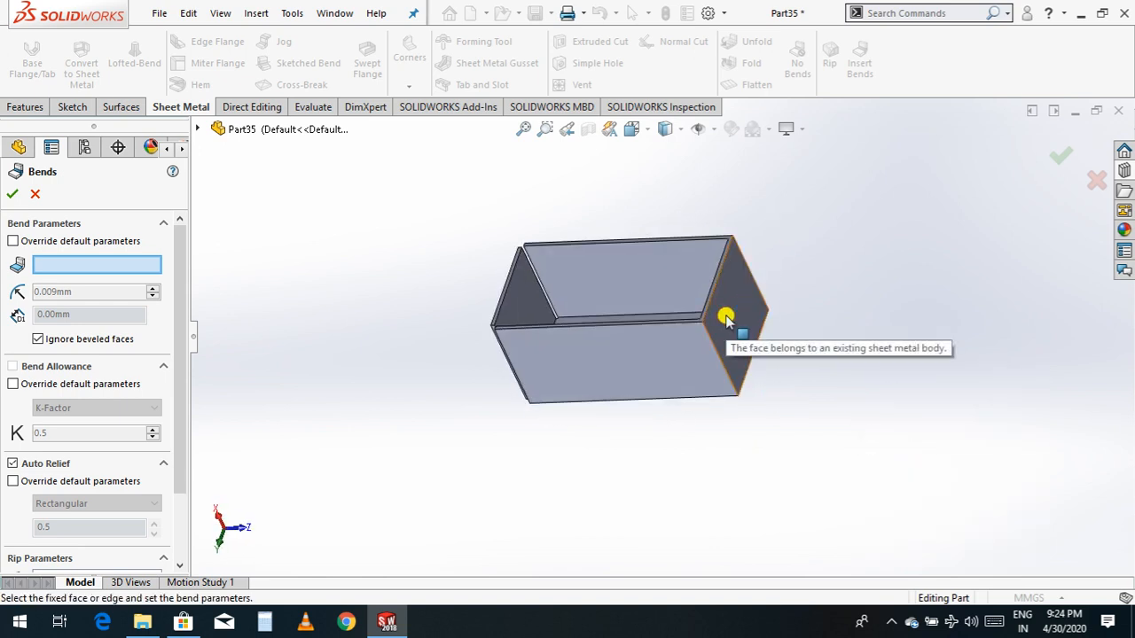
pyautogui.click(35, 194)
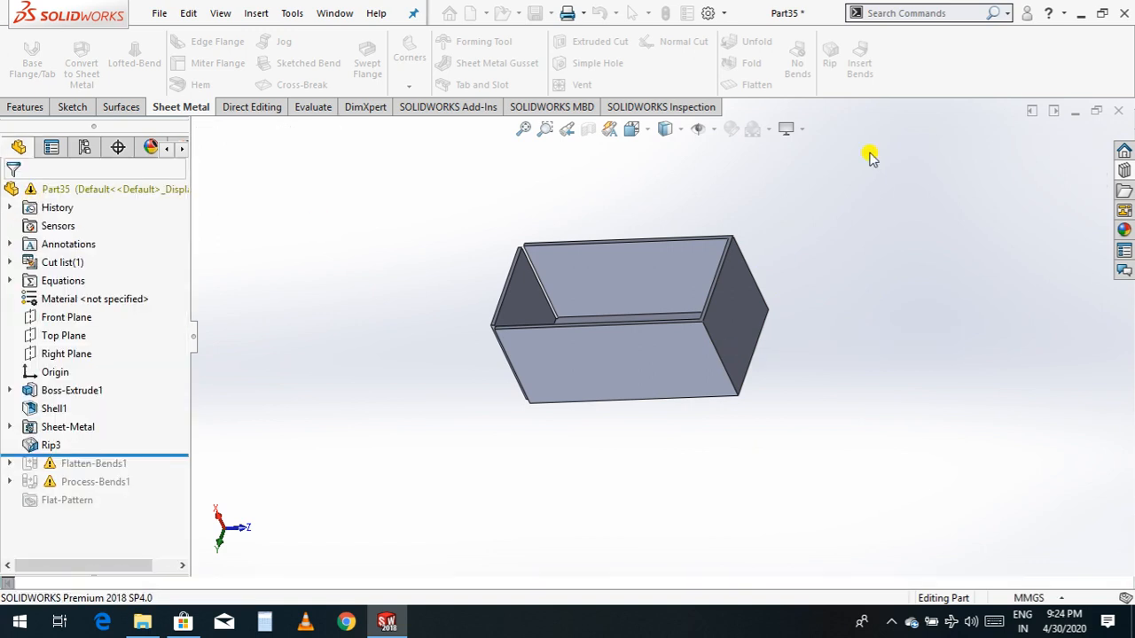
pyautogui.click(861, 69)
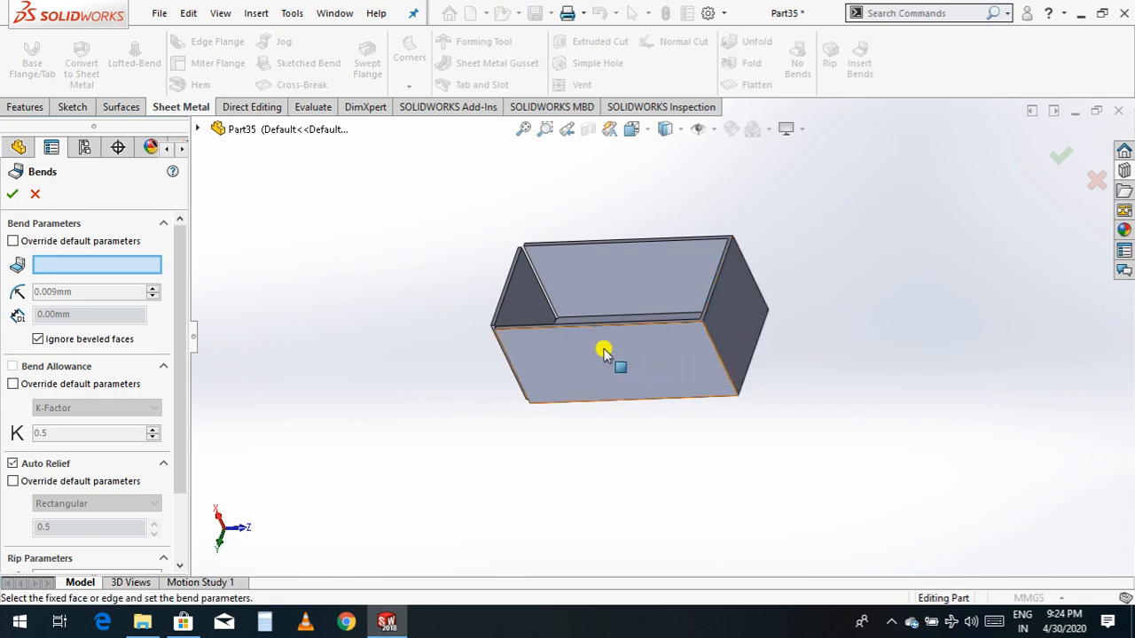
pyautogui.click(36, 195)
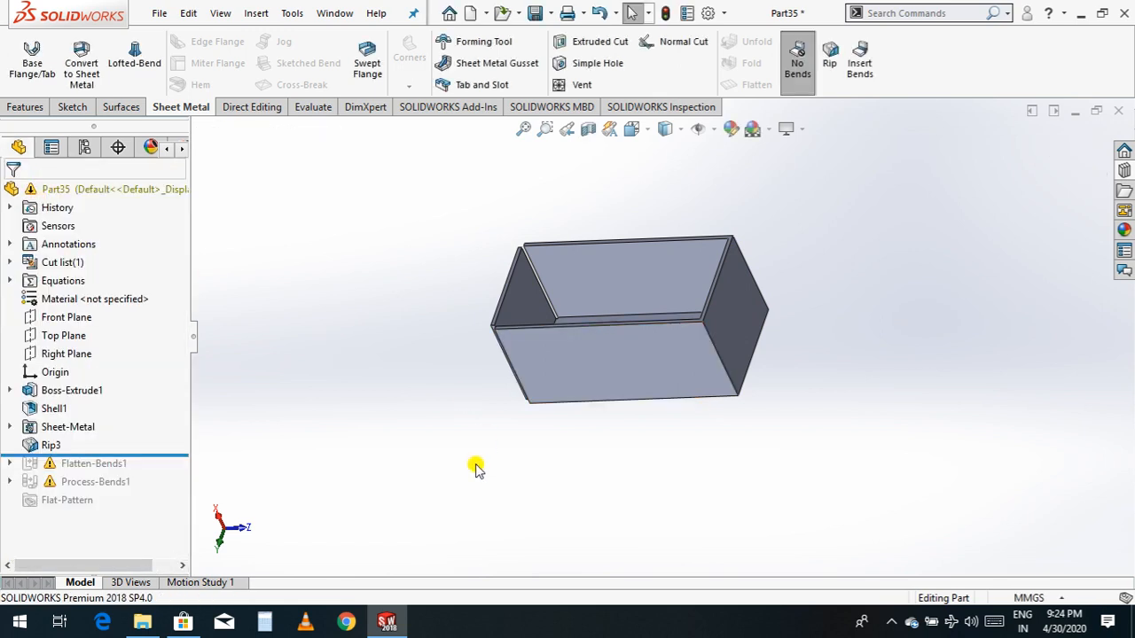
pyautogui.click(861, 69)
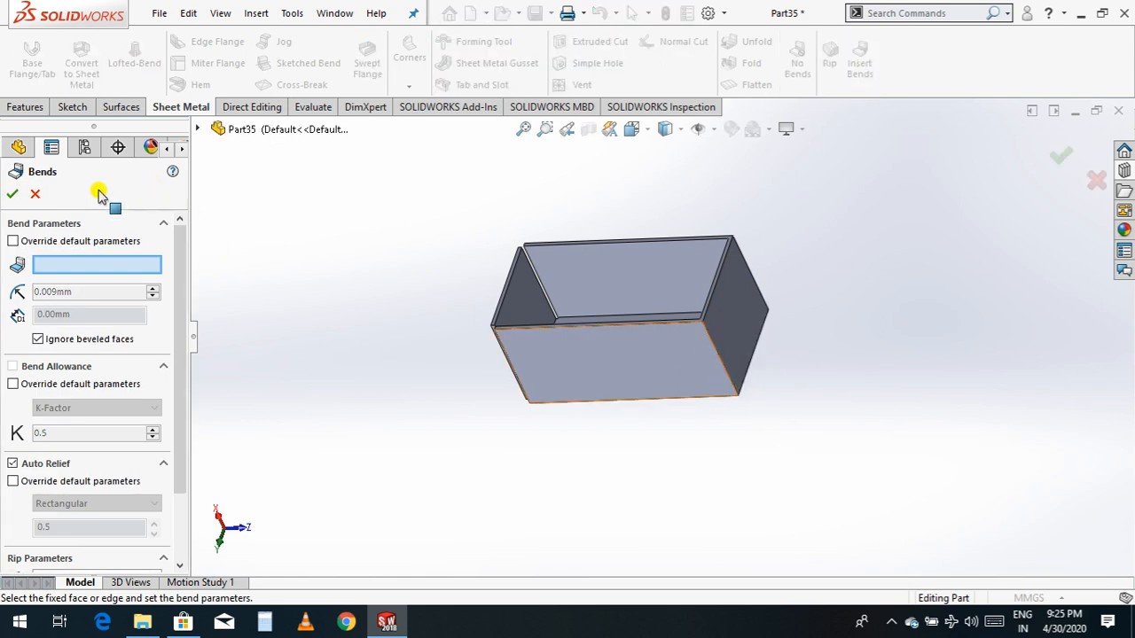
pyautogui.click(36, 195)
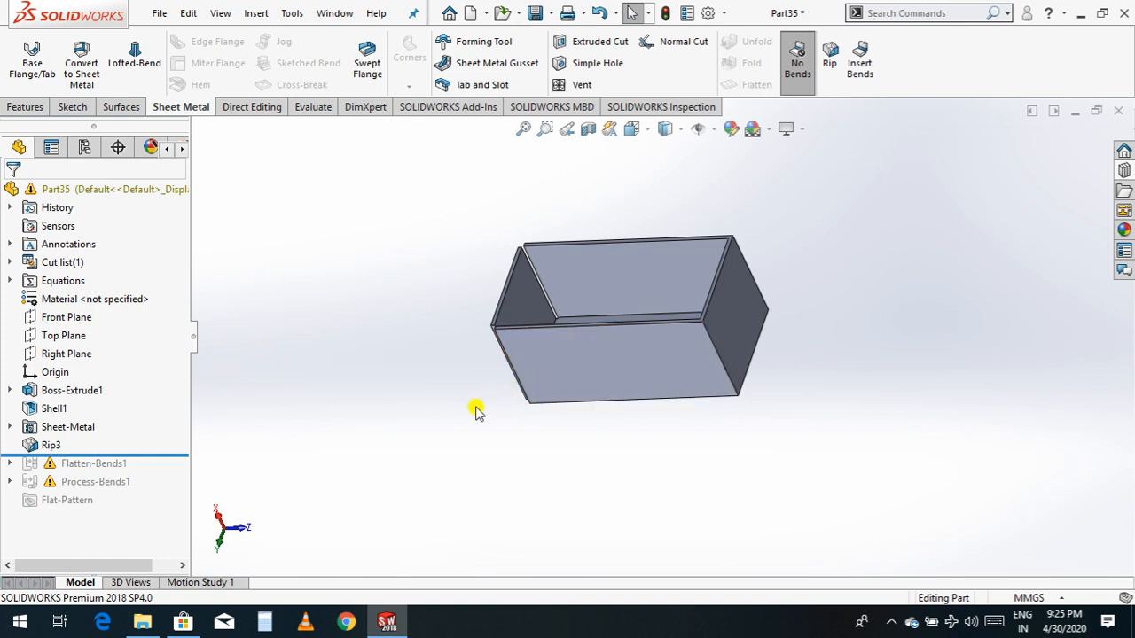
# Undo the bend rollback and the Insert Bends conversion, back to the plain shelled box
pyautogui.hotkey('ctrl', 'z')
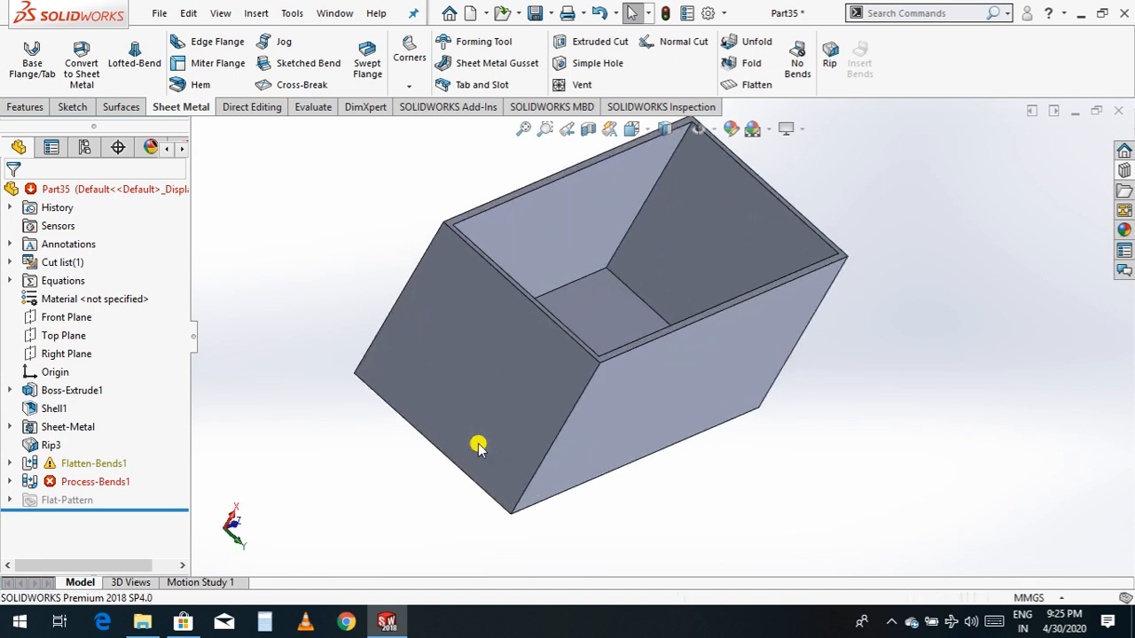
pyautogui.click(798, 62)
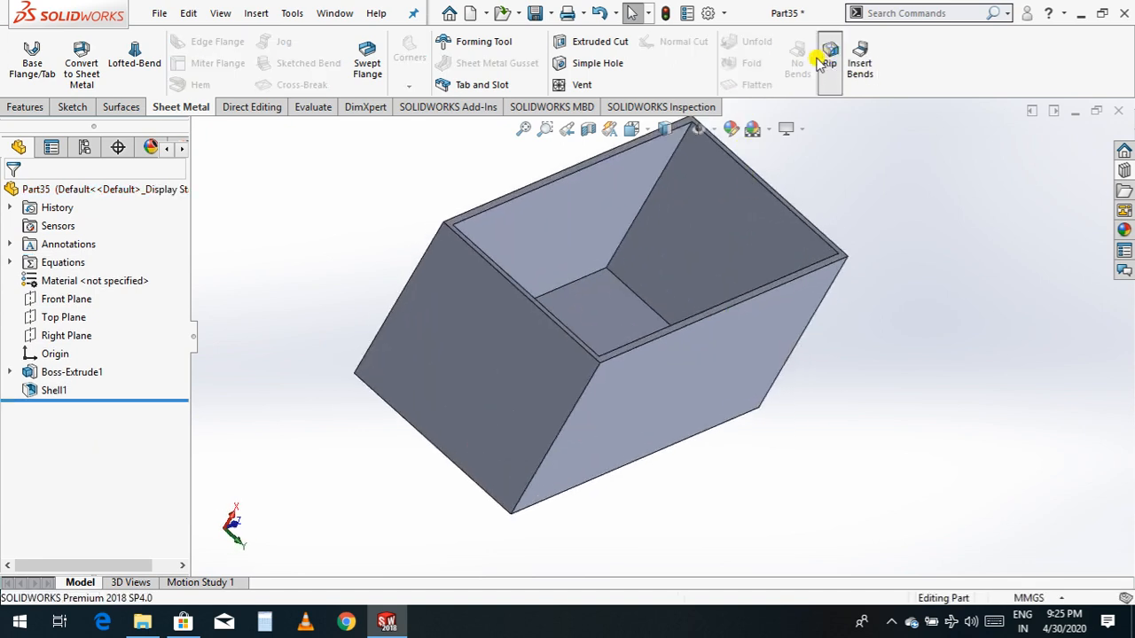
# Rip the near end wall's corner edge with the rear long side wall with a 2 mm gap
pyautogui.click(829, 55)
pyautogui.click(427, 248)
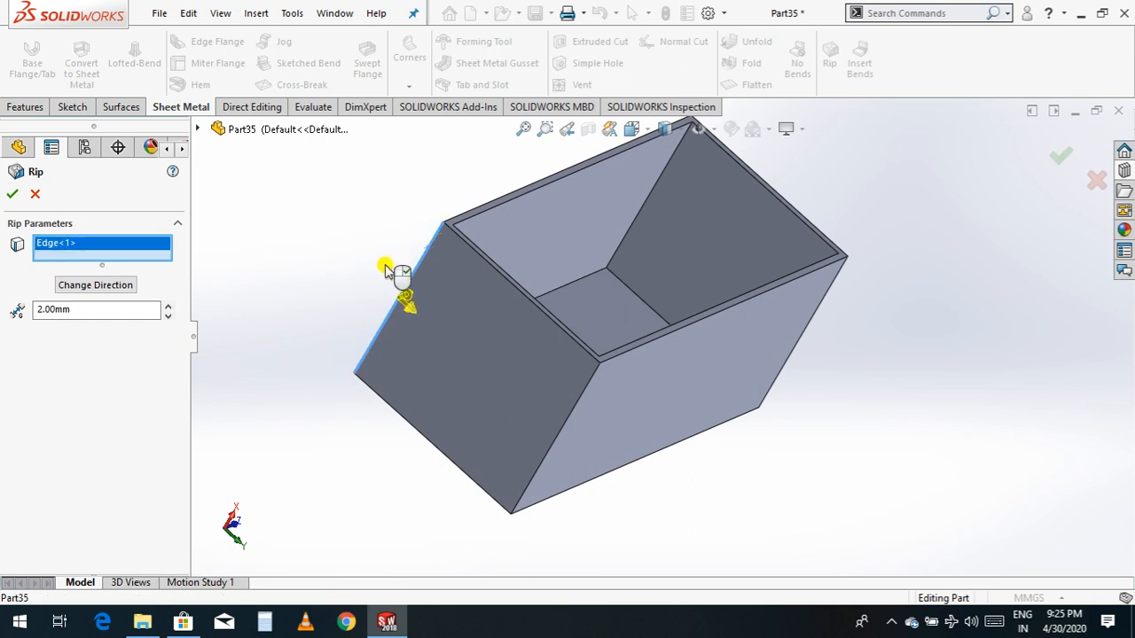
pyautogui.click(12, 194)
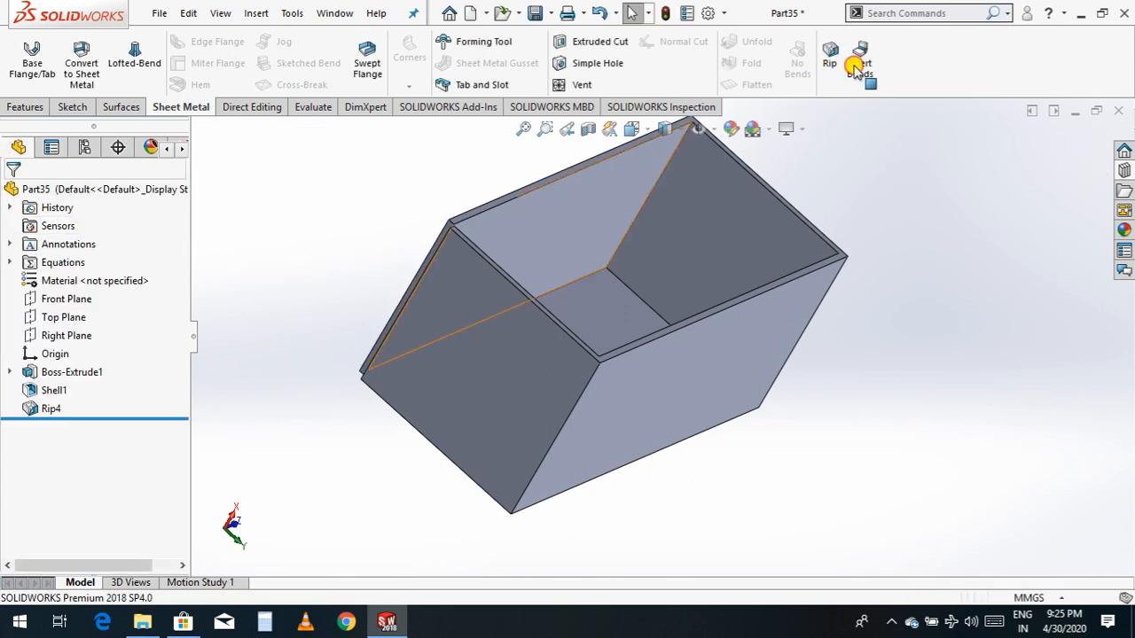
# Insert bends with the near end wall's outer face fixed, ripping its corner edge with the front long side wall with a 3 mm gap
pyautogui.click(857, 66)
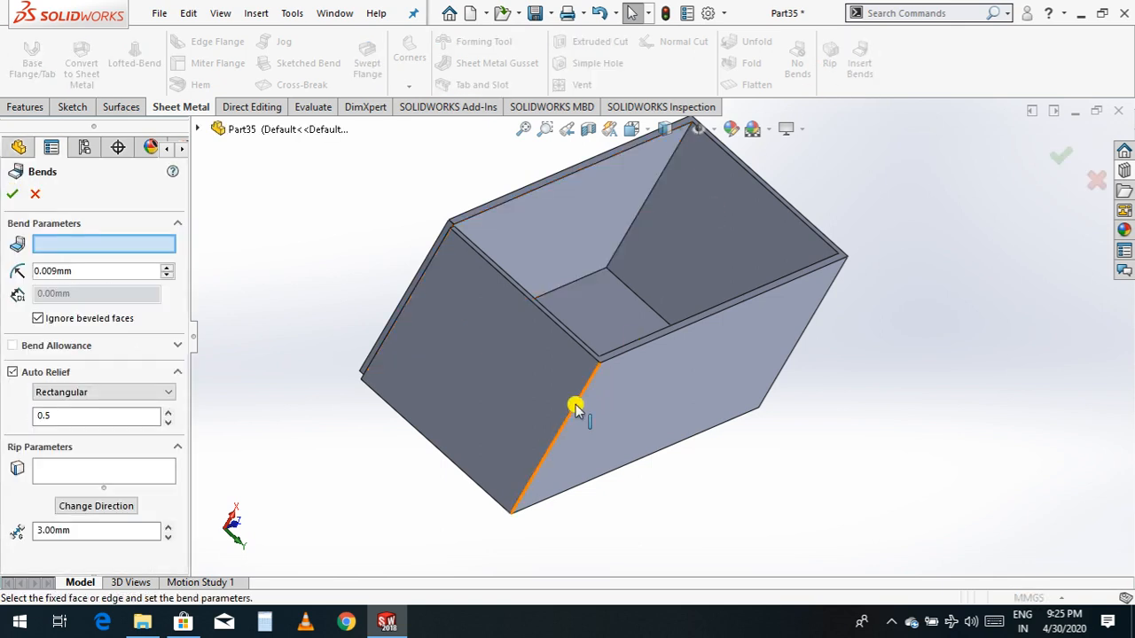
pyautogui.click(534, 404)
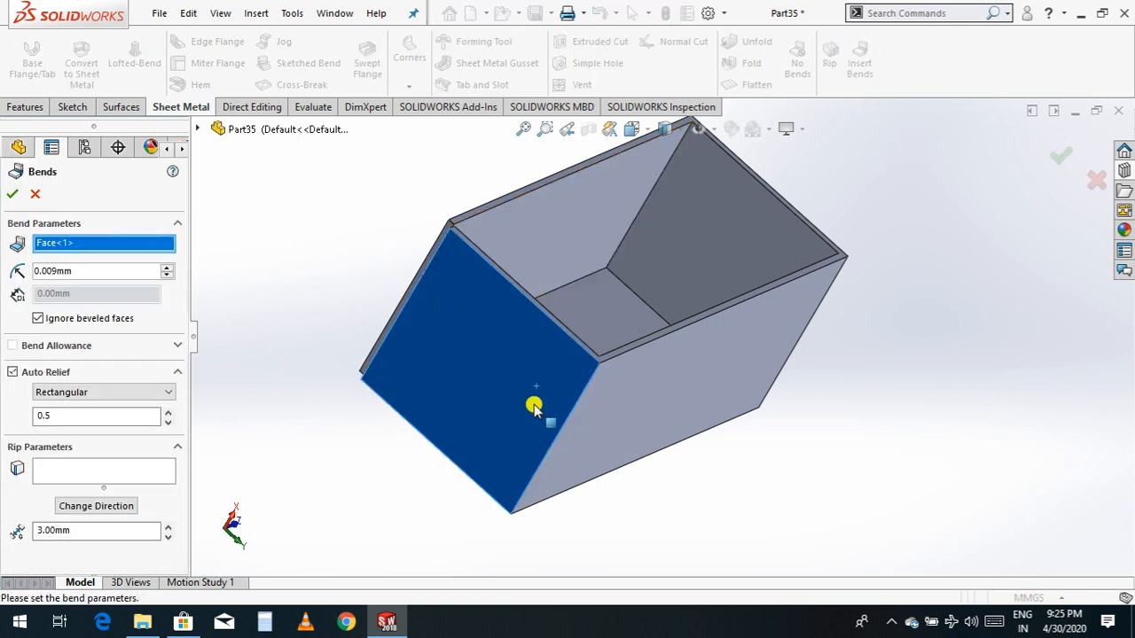
pyautogui.click(110, 472)
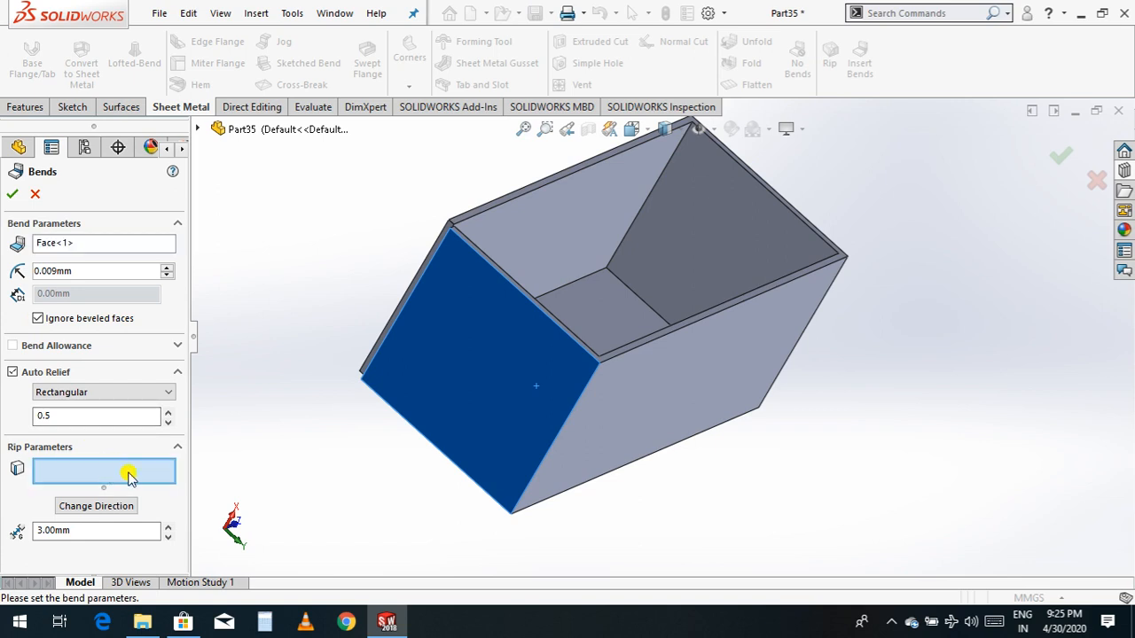
pyautogui.click(564, 423)
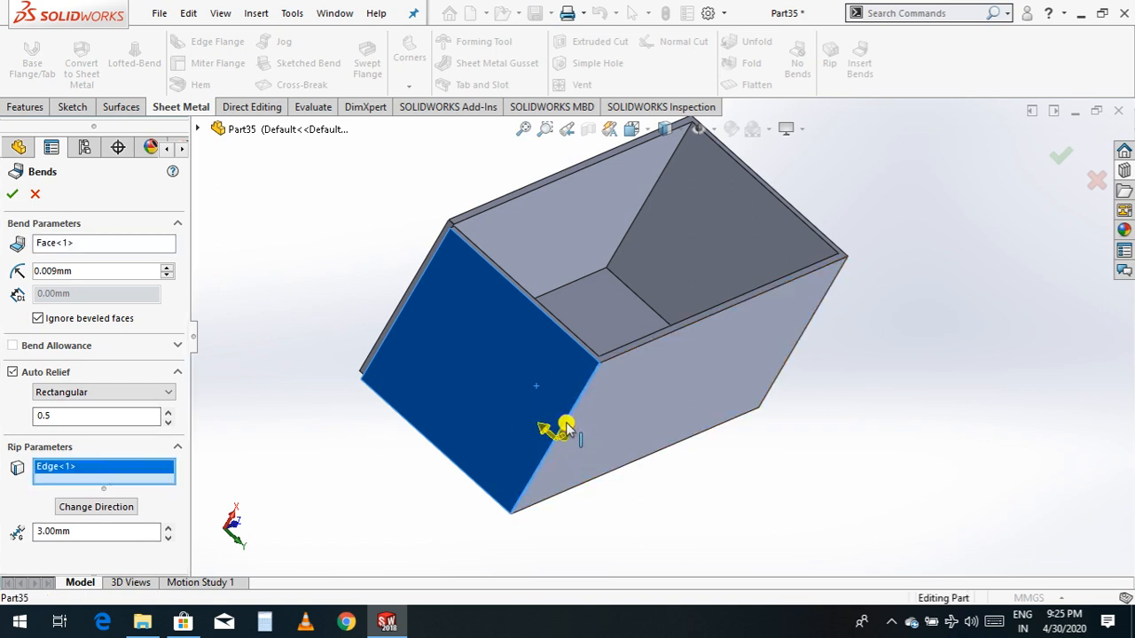
pyautogui.click(13, 196)
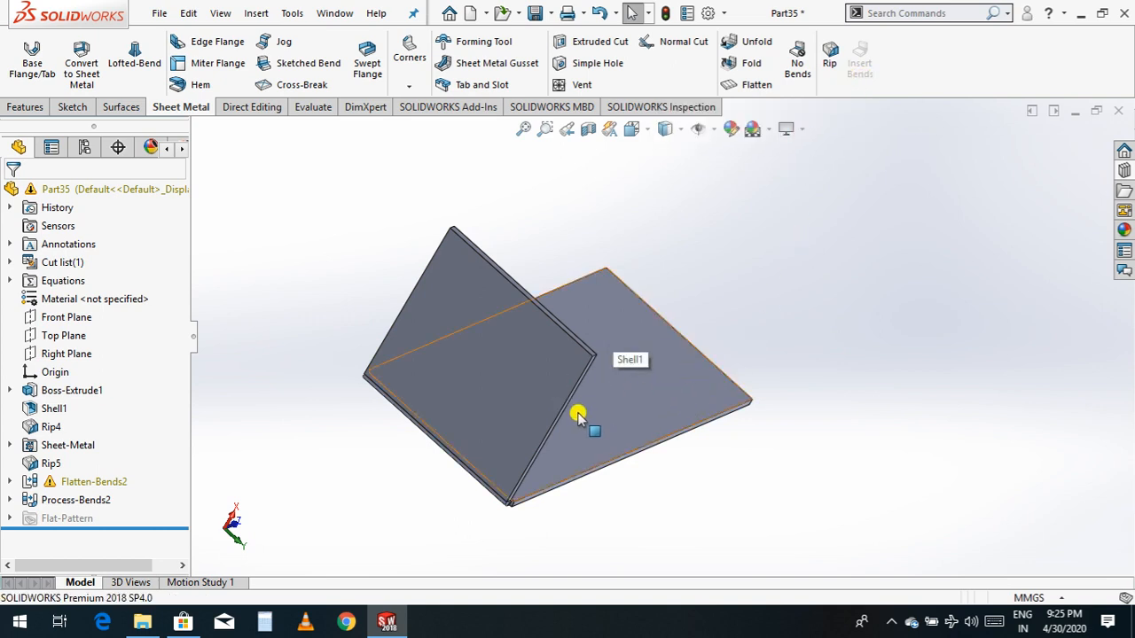
# Switch the converted part to its No Bends state and check the two ripped corners of the near end wall
pyautogui.click(797, 61)
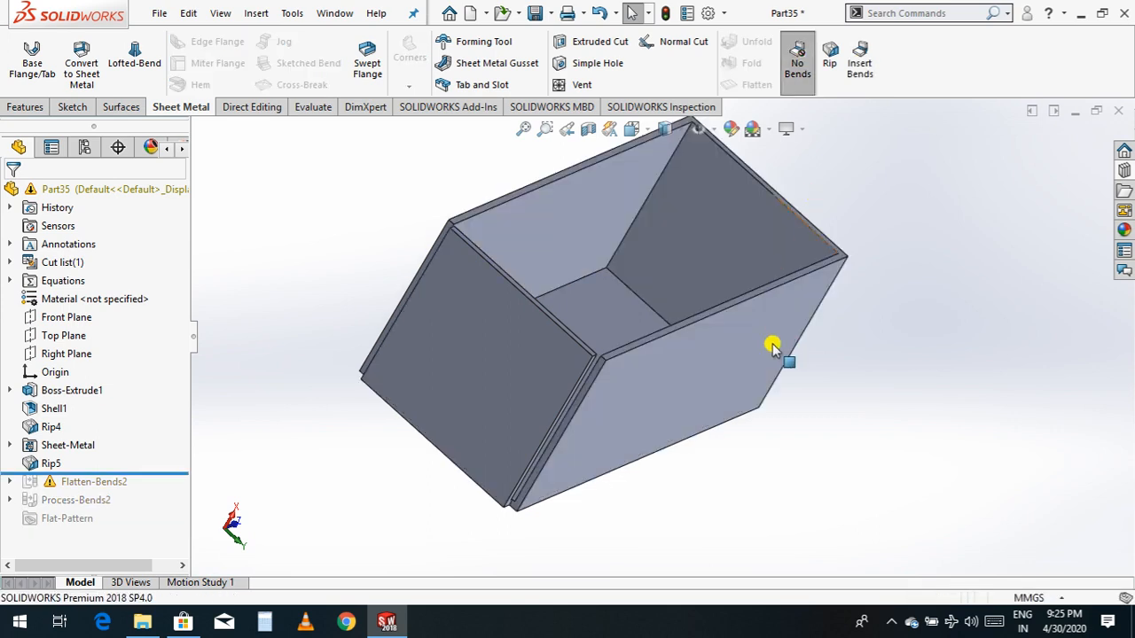
pyautogui.scroll(1, 756, 387)
pyautogui.scroll(-1, 715, 321)
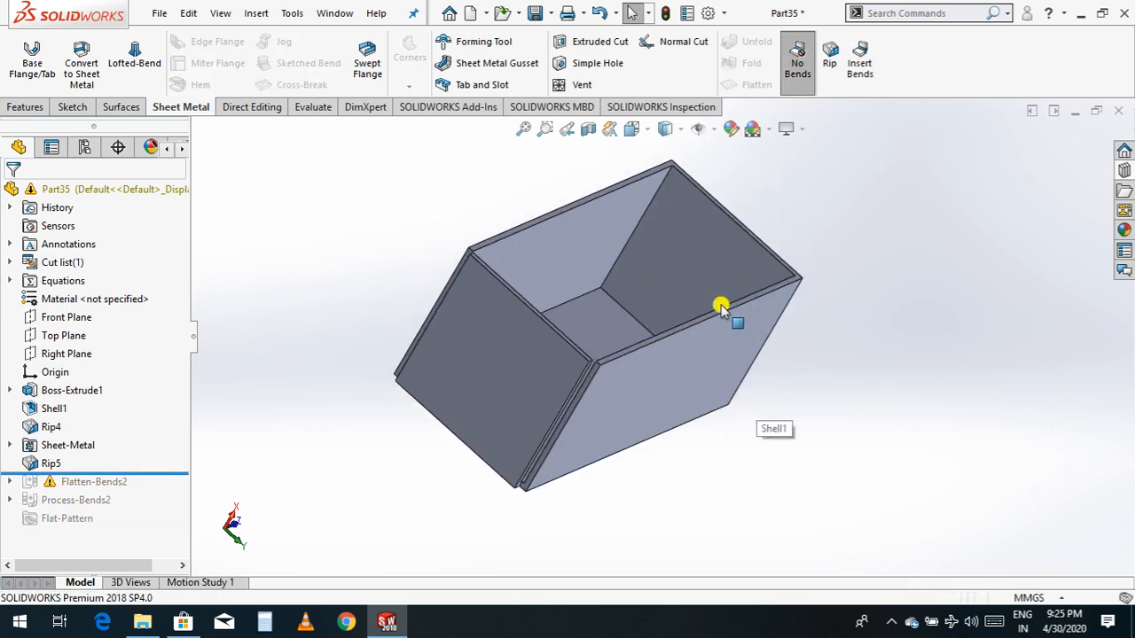
pyautogui.scroll(2, 720, 307)
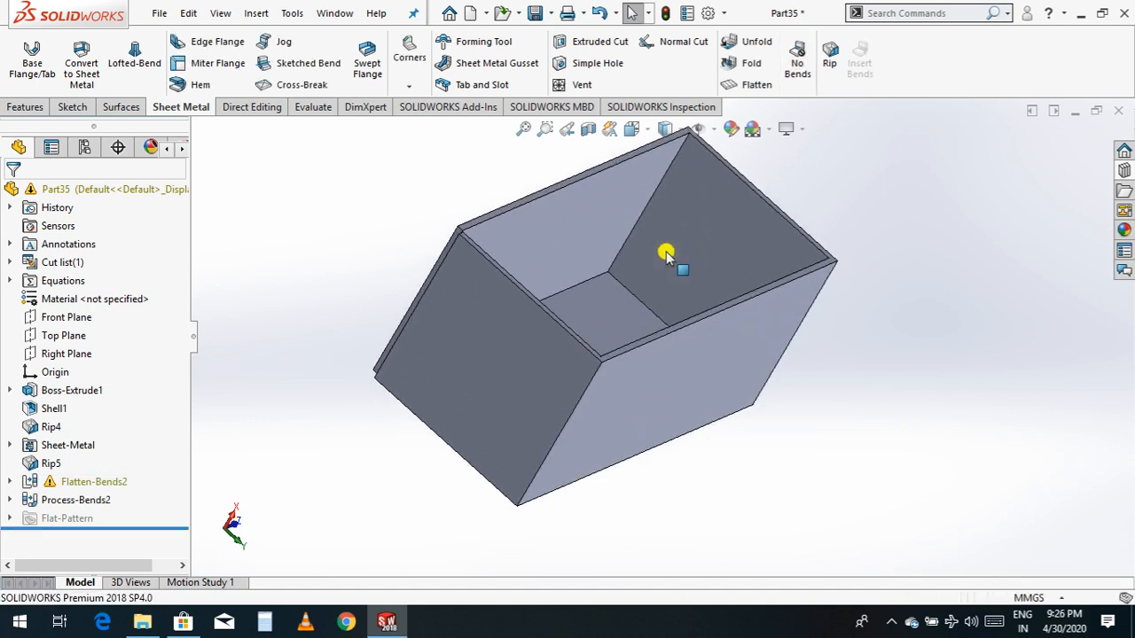
# Undo the Insert Bends conversion and the preceding corner rip on the near end wall
pyautogui.hotkey('ctrl', 'z')
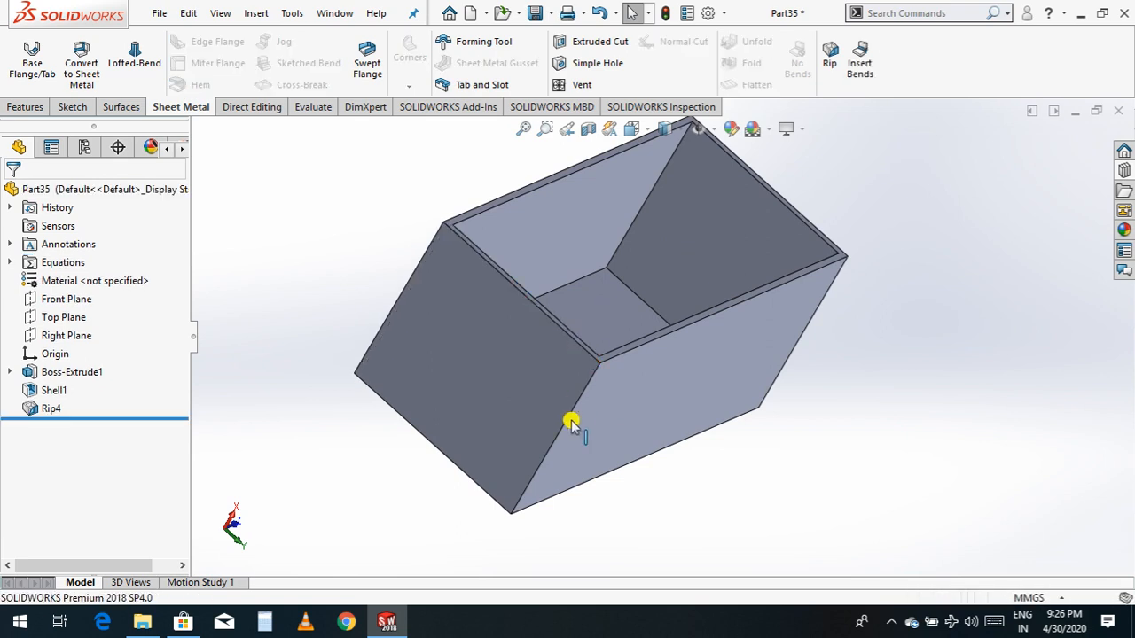
pyautogui.hotkey('ctrl', 'z')
pyautogui.scroll(3, 646, 400)
pyautogui.scroll(-2, 697, 331)
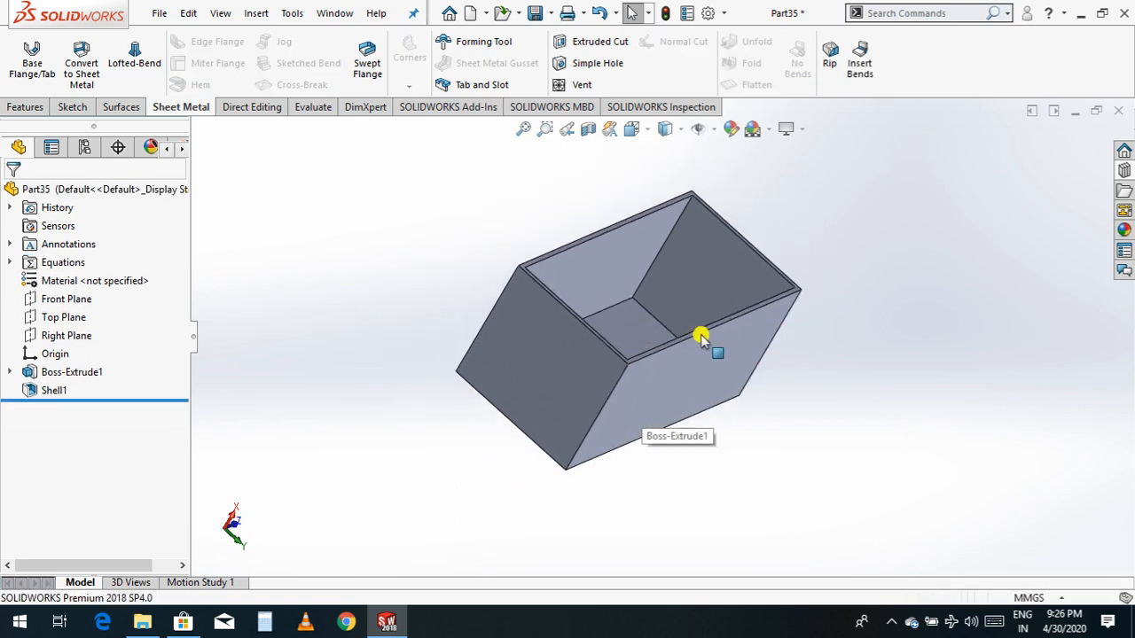
pyautogui.scroll(2, 683, 326)
pyautogui.scroll(-2, 643, 315)
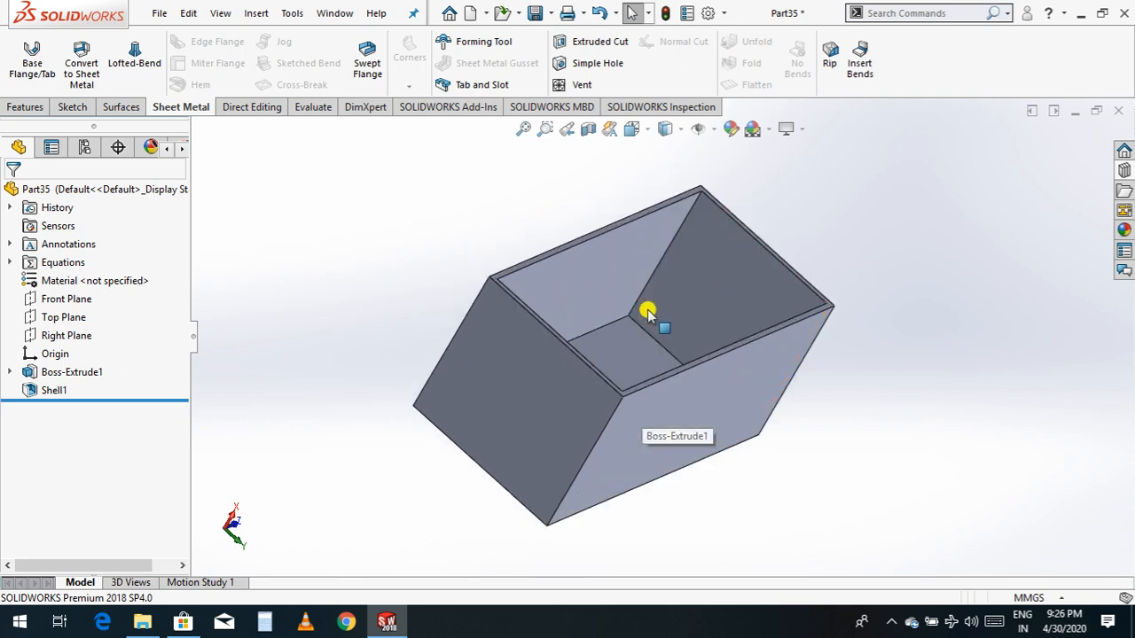
# Rip the corner edge between the near end wall and the front long side wall with a 2 mm gap
pyautogui.click(833, 69)
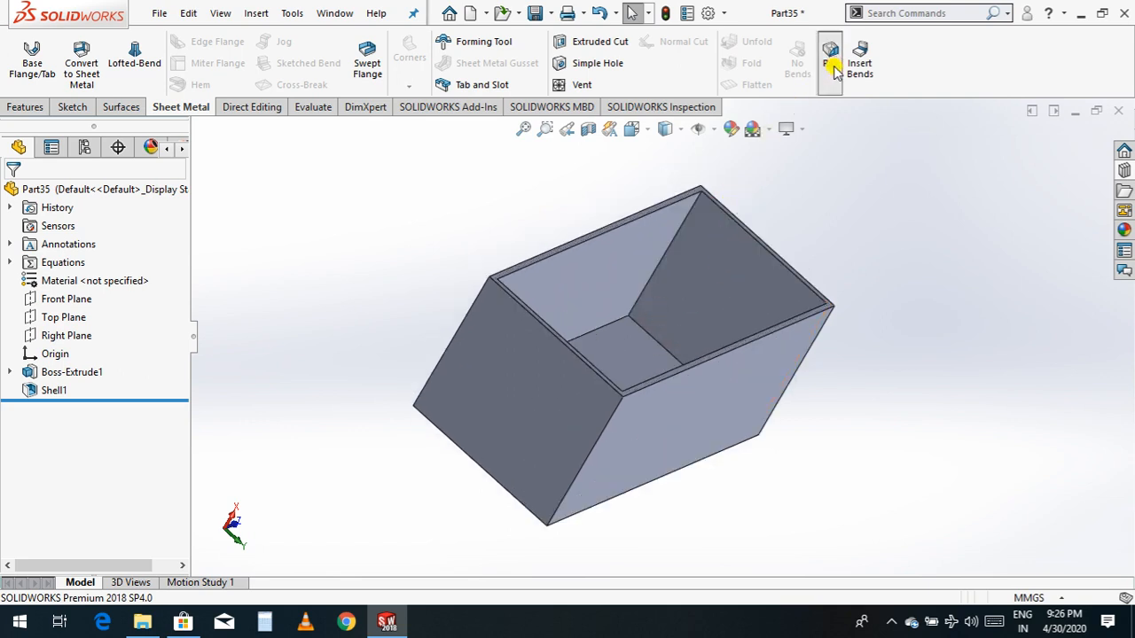
pyautogui.click(603, 437)
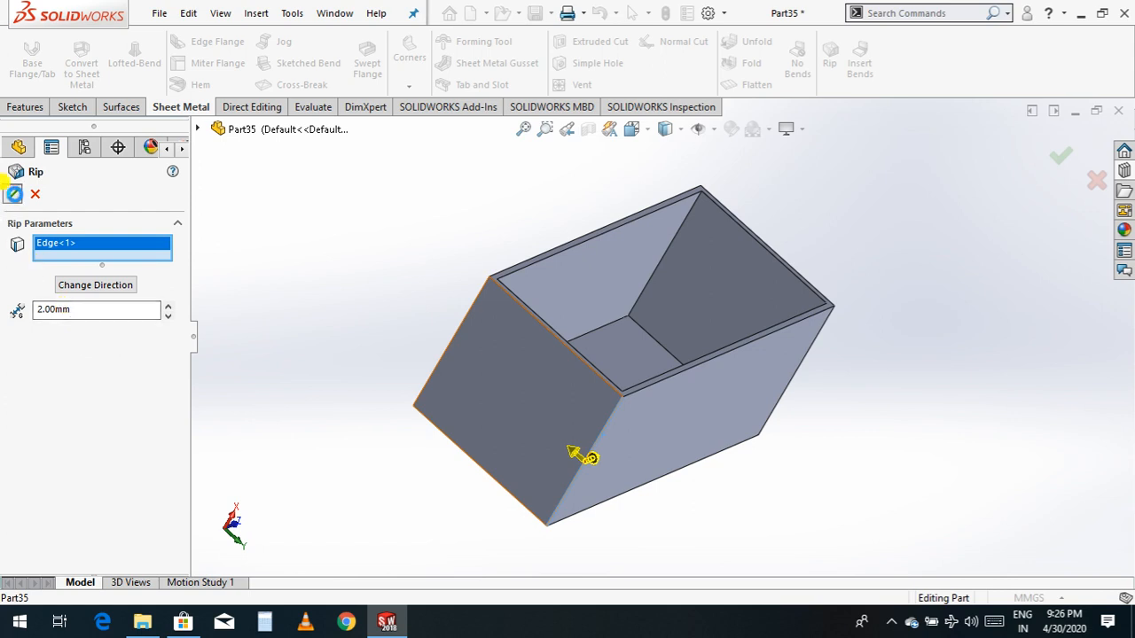
pyautogui.click(15, 195)
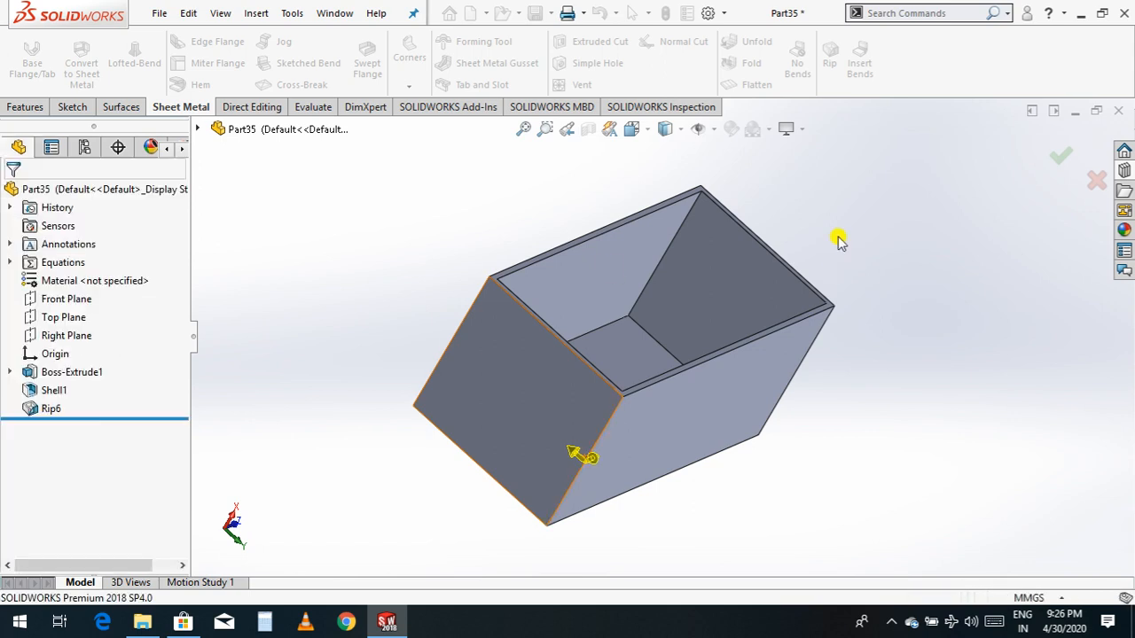
# Insert bends with the front long side wall fixed, ripping both far end wall corners with a 3 mm gap, and show the No Bends state
pyautogui.click(860, 71)
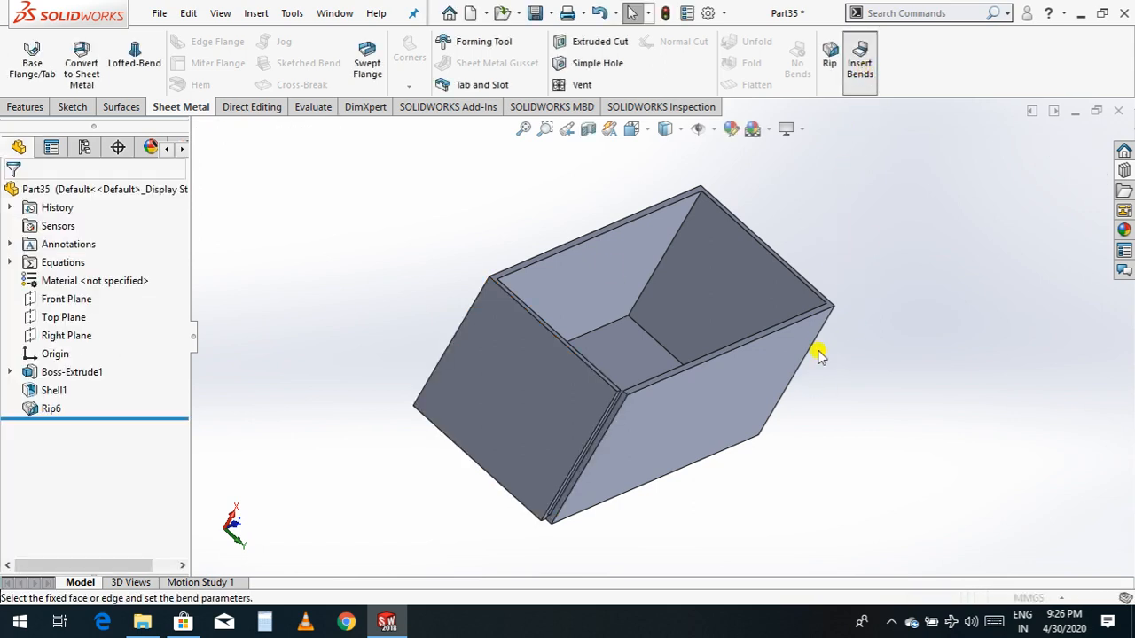
pyautogui.click(794, 355)
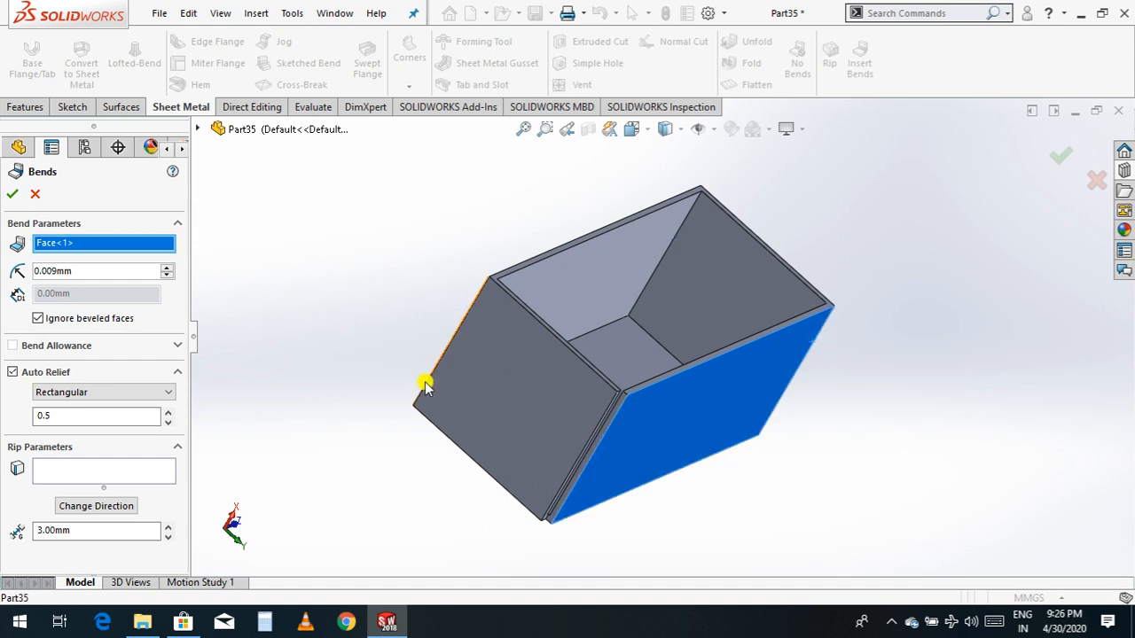
pyautogui.click(506, 372)
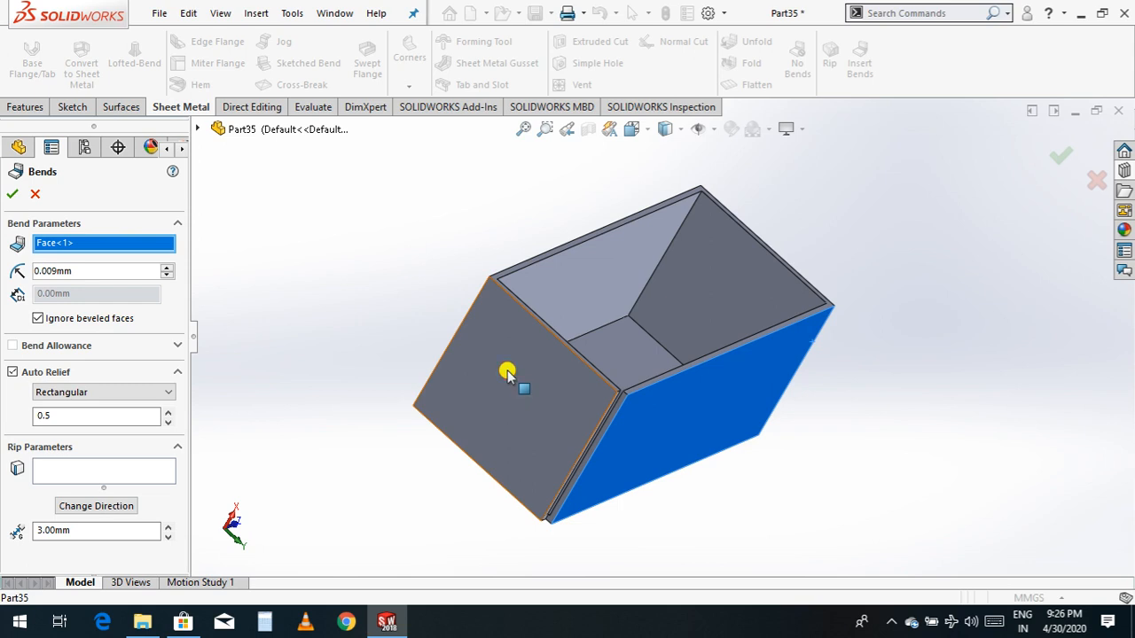
pyautogui.click(697, 411)
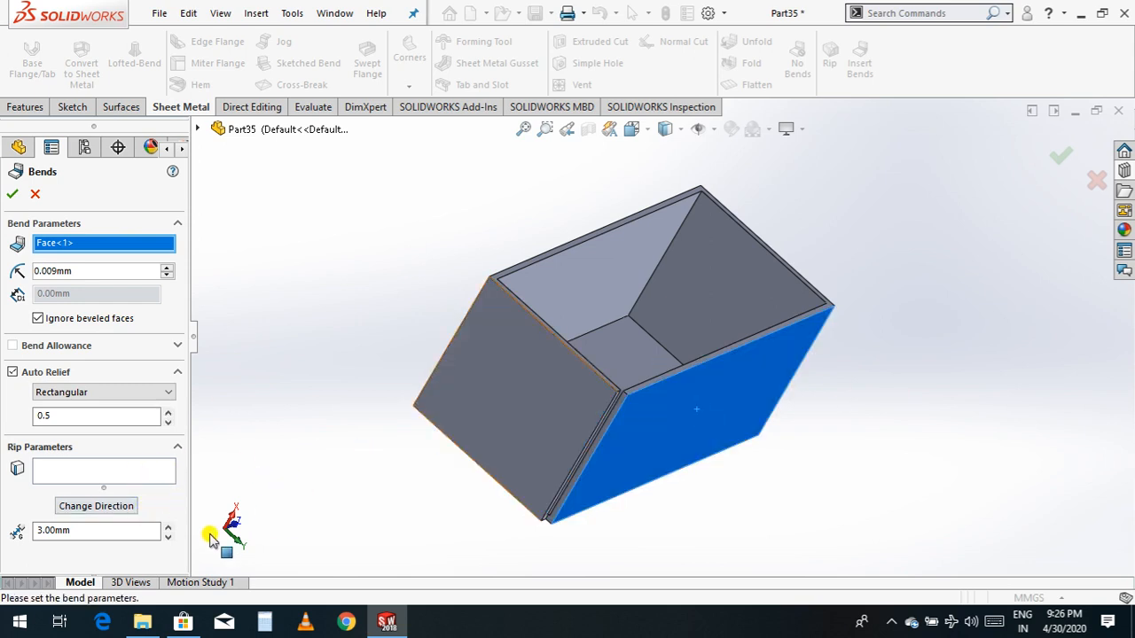
pyautogui.click(97, 474)
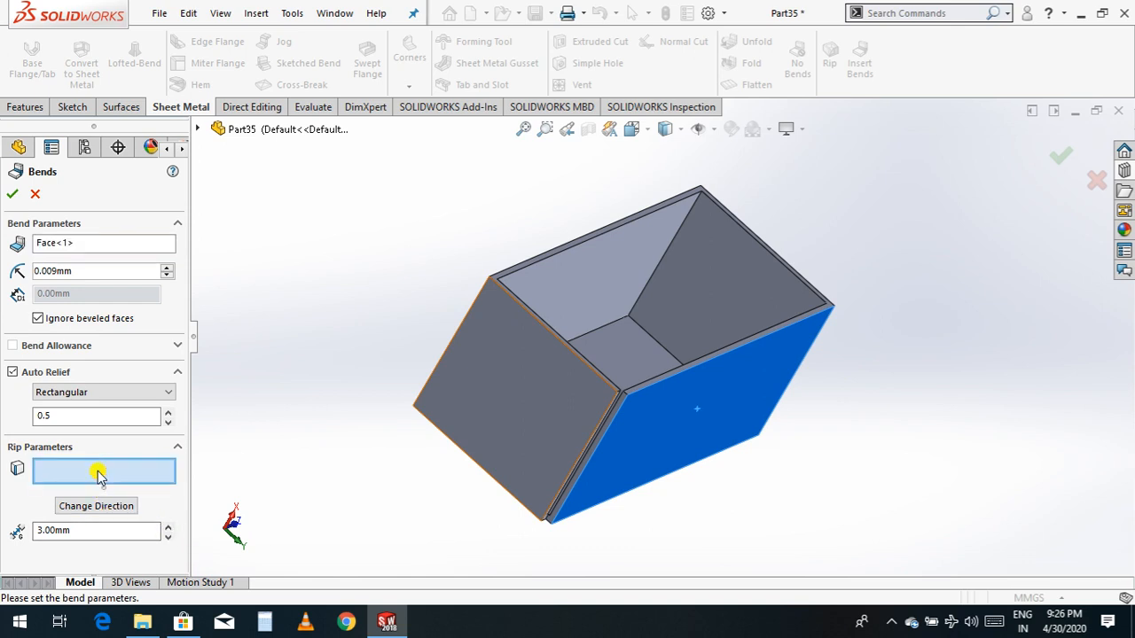
pyautogui.click(807, 356)
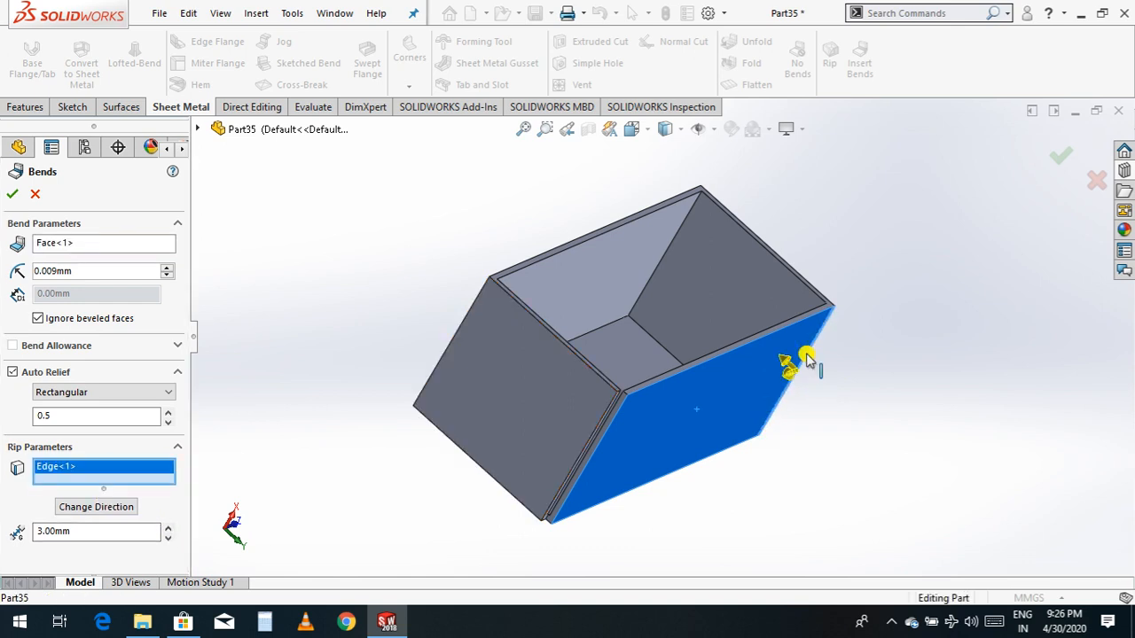
pyautogui.click(678, 235)
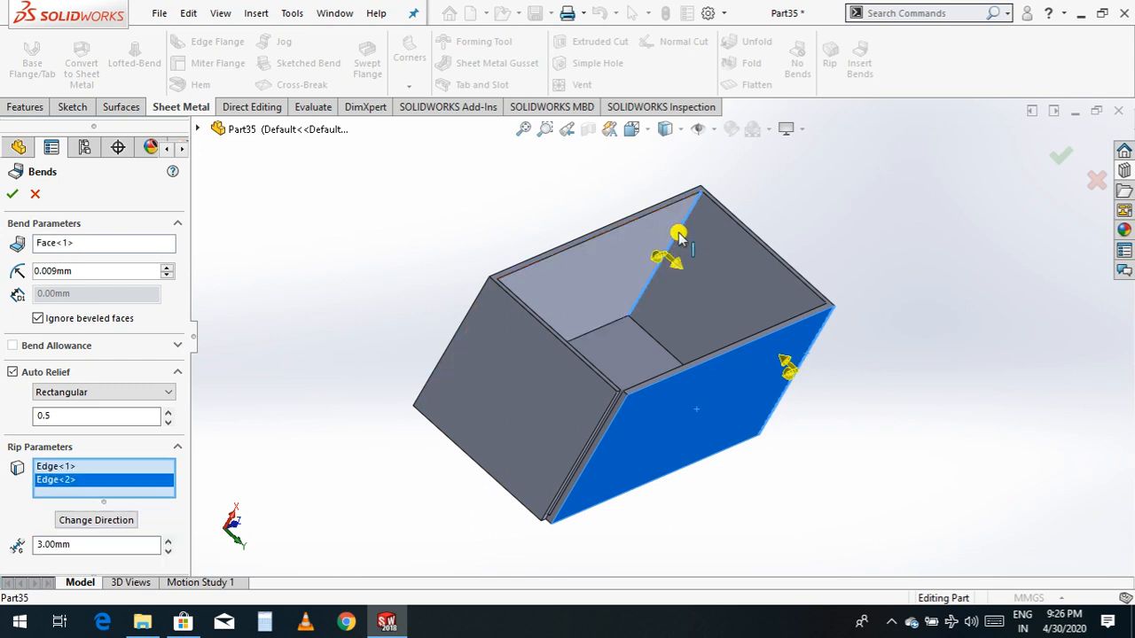
pyautogui.click(12, 193)
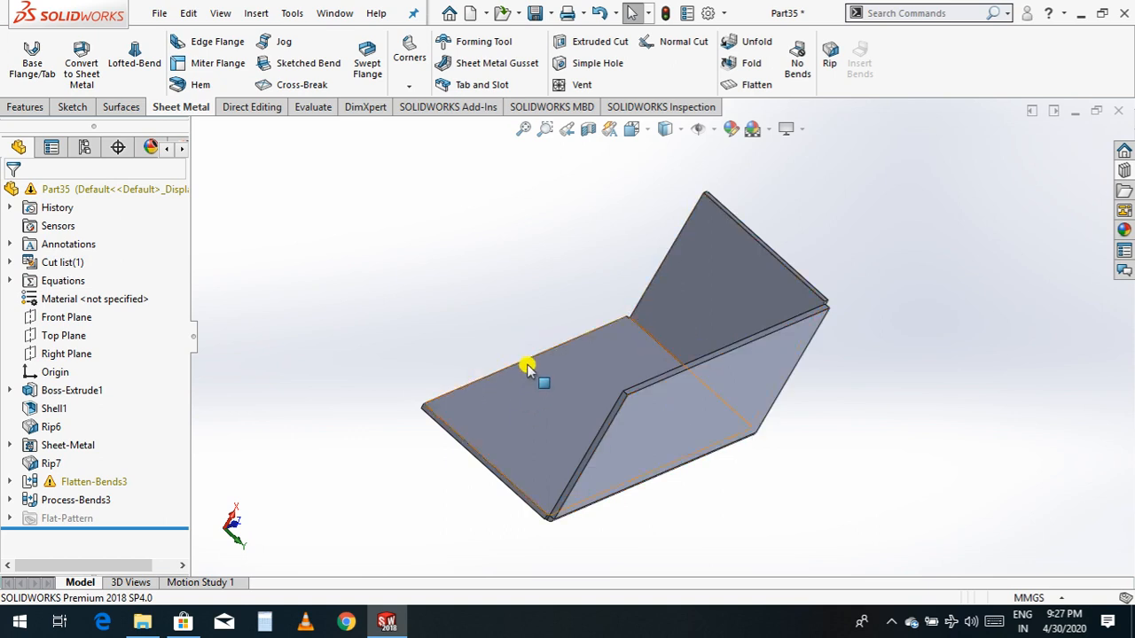
pyautogui.click(798, 69)
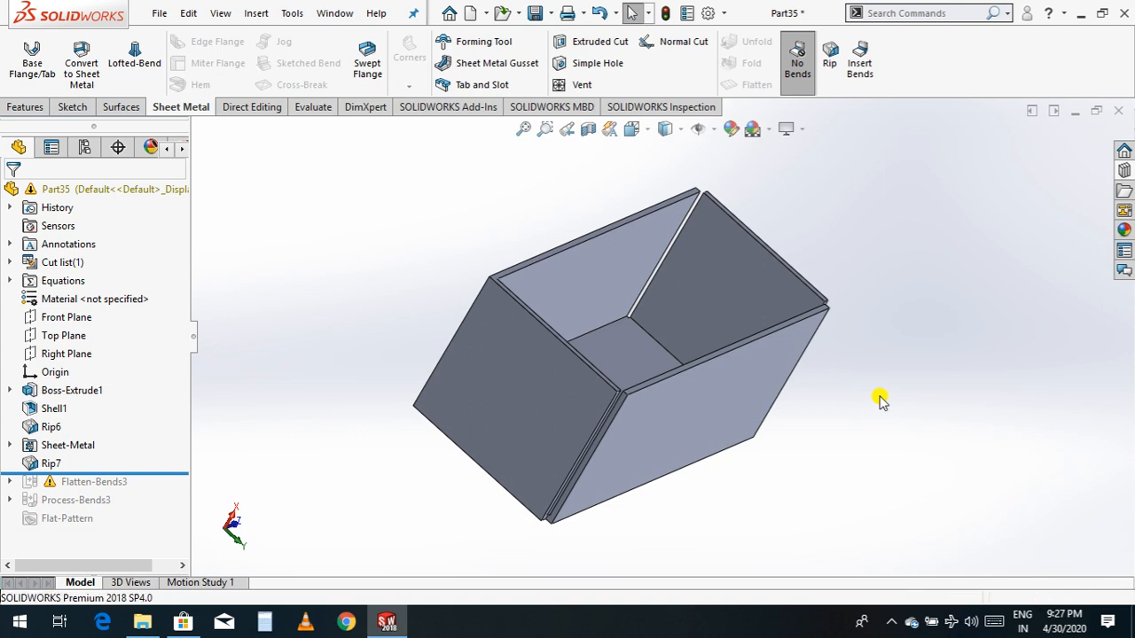
# Undo the No Bends switch, the Insert Bends conversion and the preceding rip between the near end wall and the front long side wall
pyautogui.hotkey('ctrl', 'z')
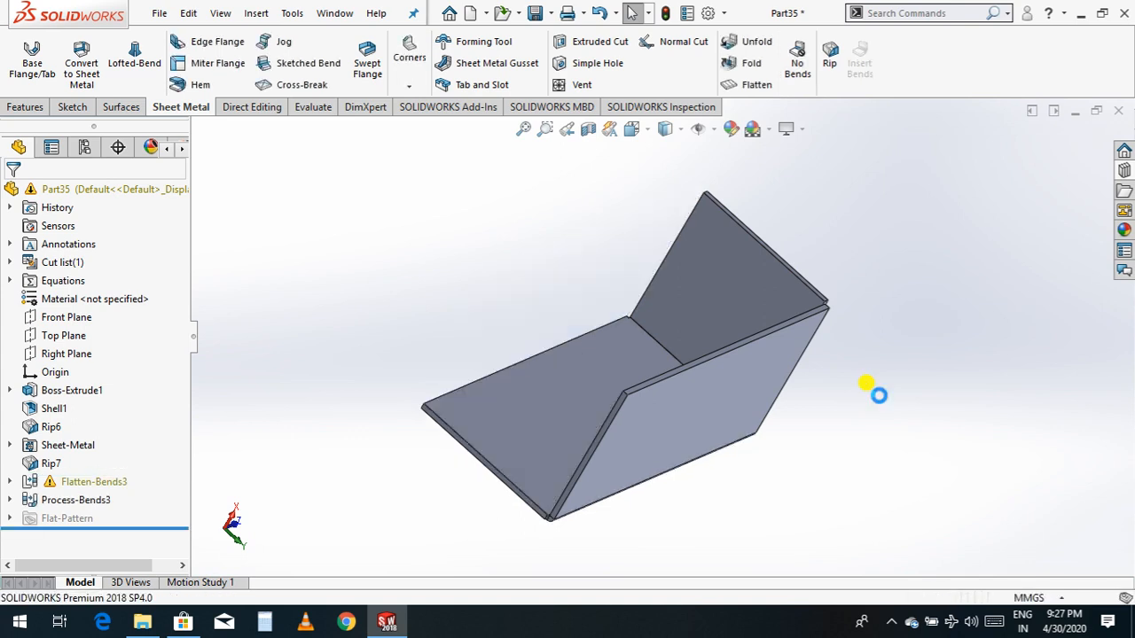
pyautogui.hotkey('ctrl', 'z')
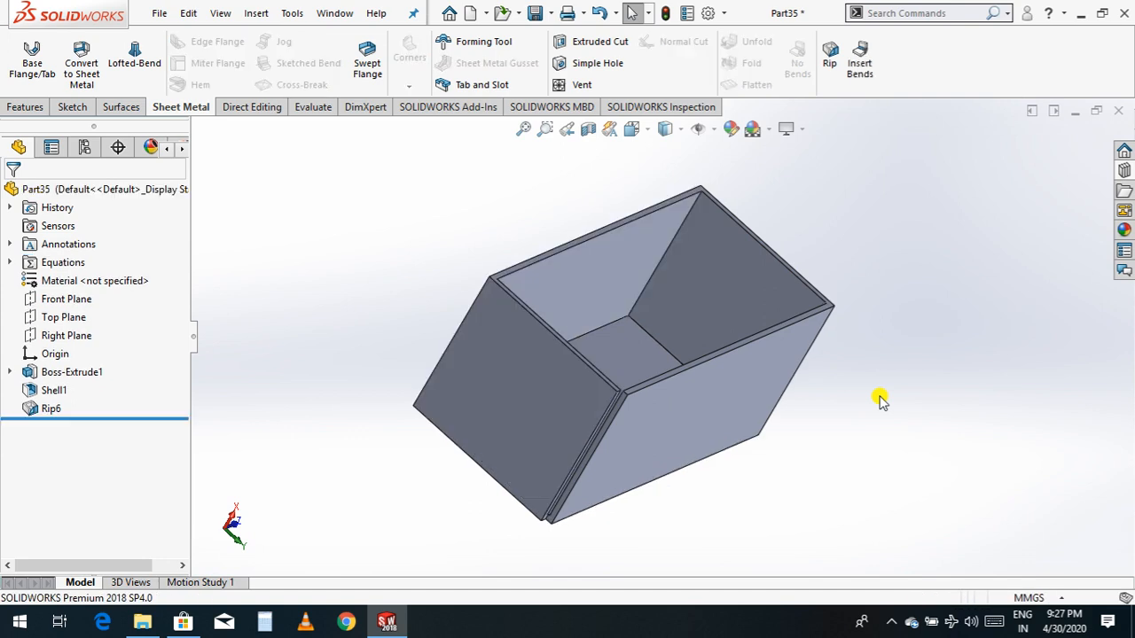
pyautogui.hotkey('ctrl', 'z')
pyautogui.hotkey('ctrl', 'z')
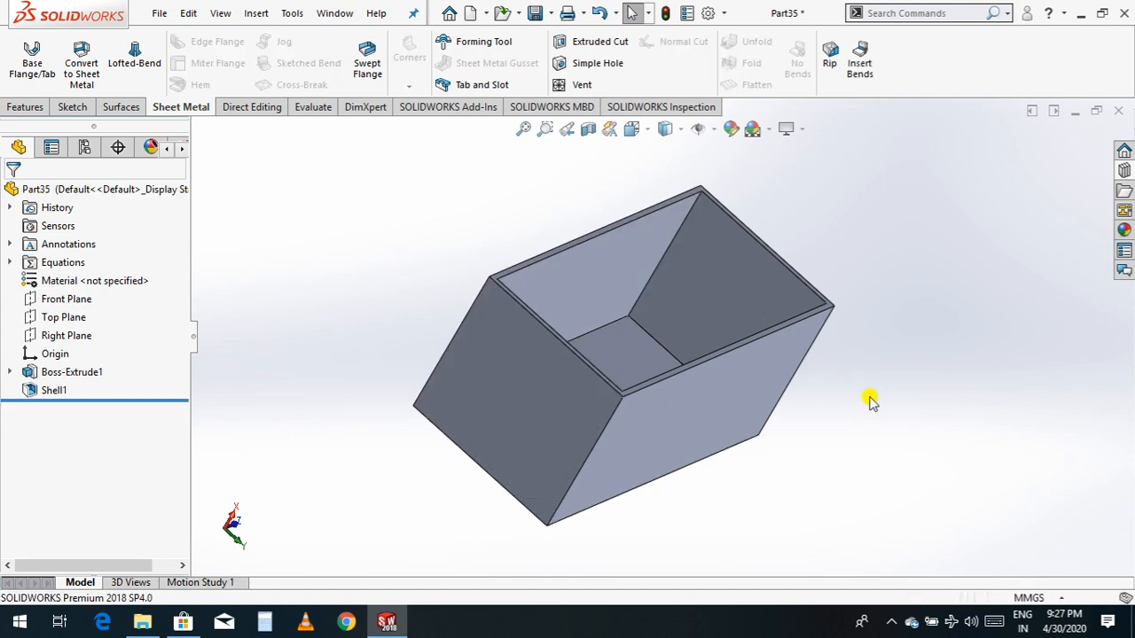
# Rip the corner edge between the near end wall and the rear long side wall with a 2 mm gap
pyautogui.click(829, 55)
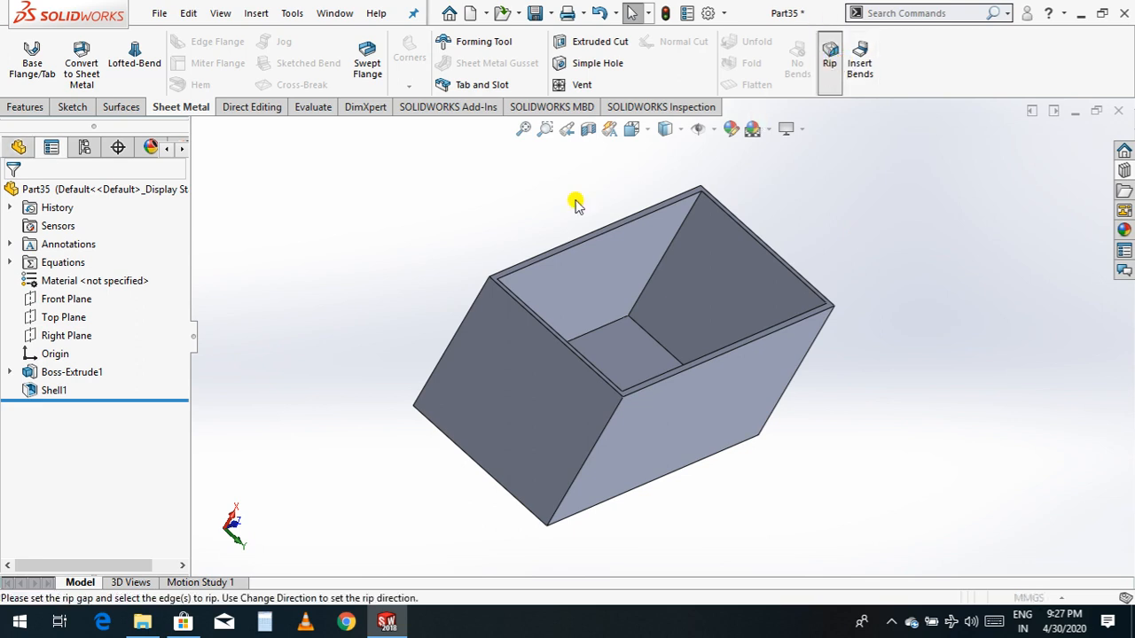
pyautogui.click(474, 305)
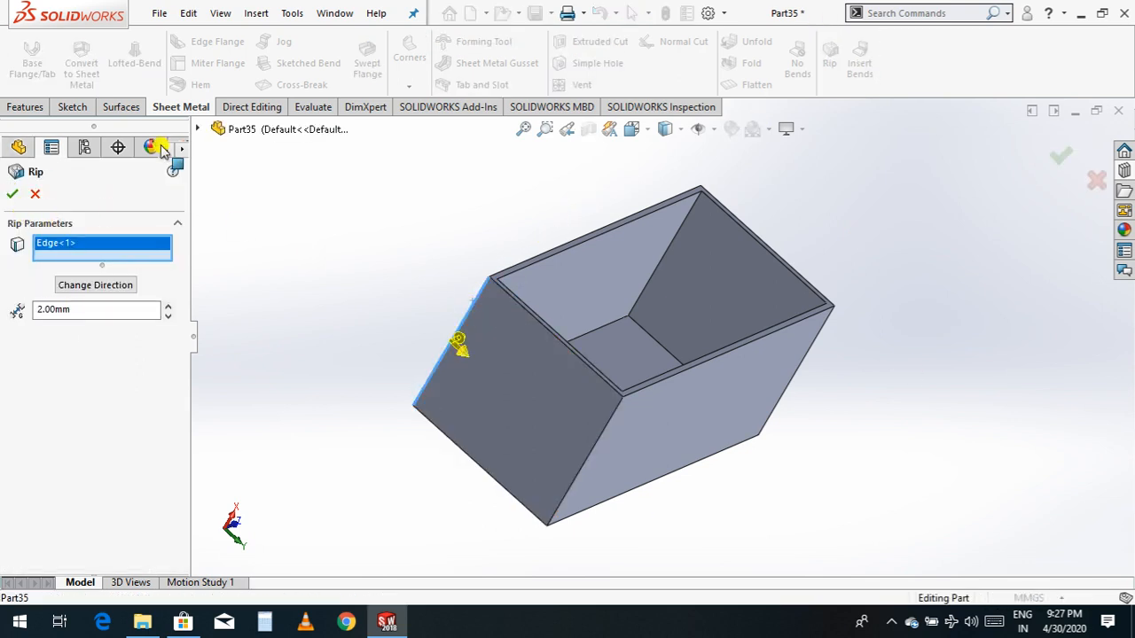
pyautogui.click(11, 194)
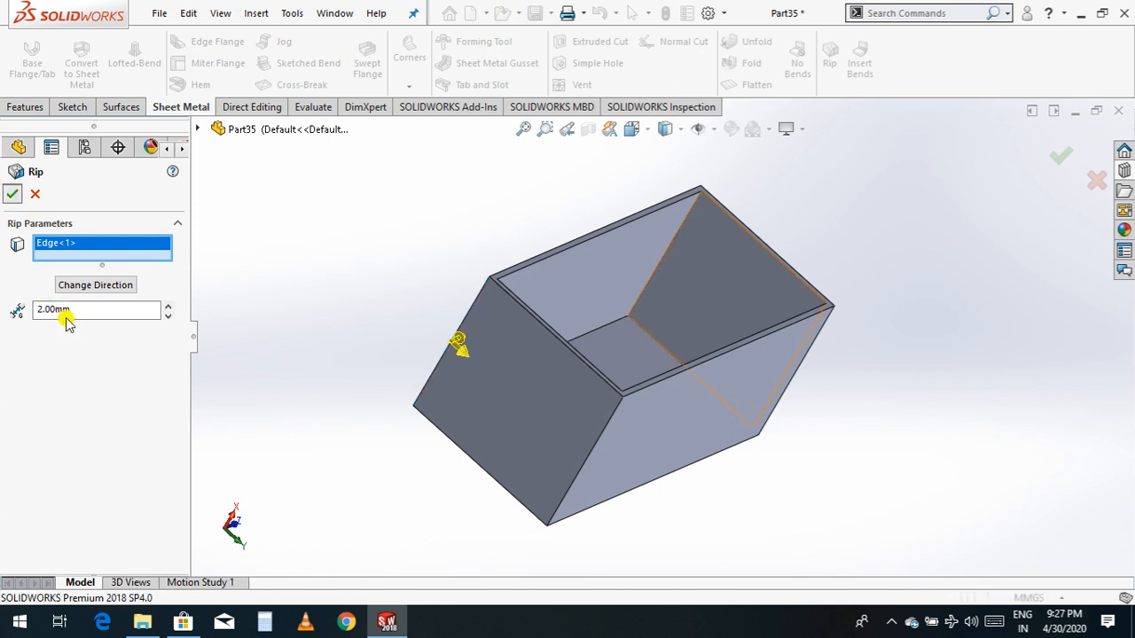
# Insert bends with the near end wall fixed, ripping both front long side wall corners with a 3 mm gap, and switch to No Bends
pyautogui.click(858, 73)
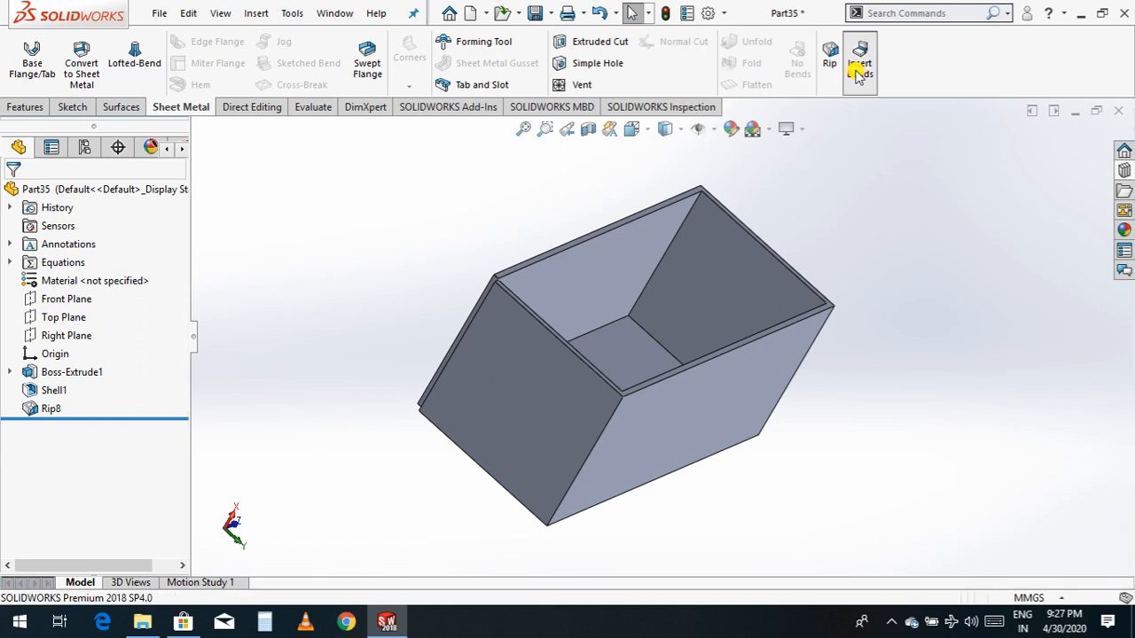
pyautogui.click(541, 416)
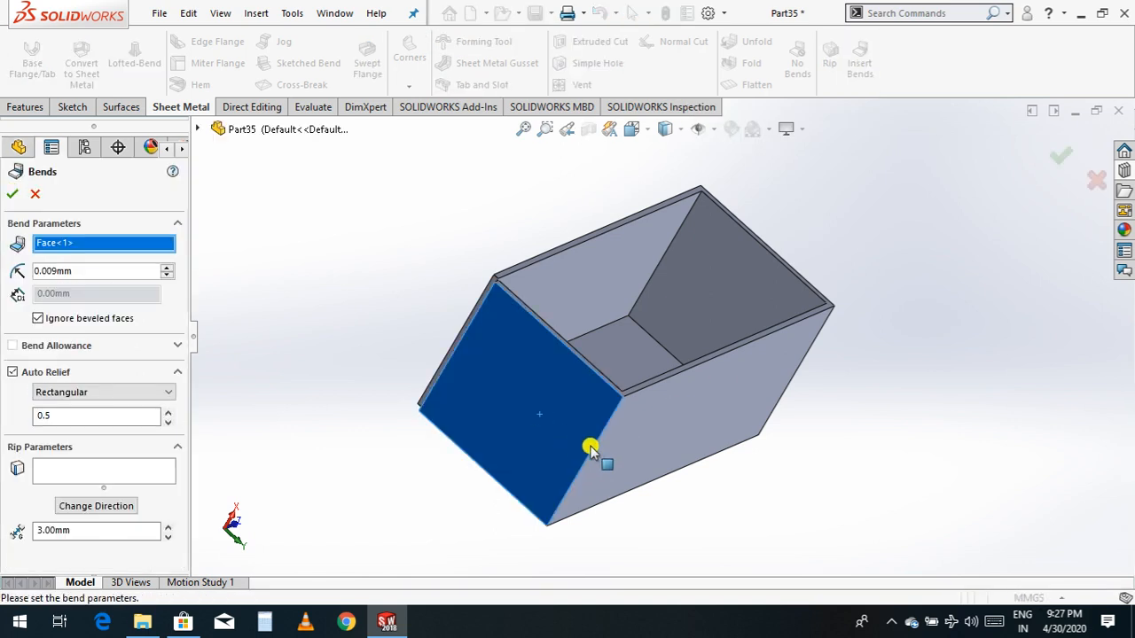
pyautogui.click(145, 476)
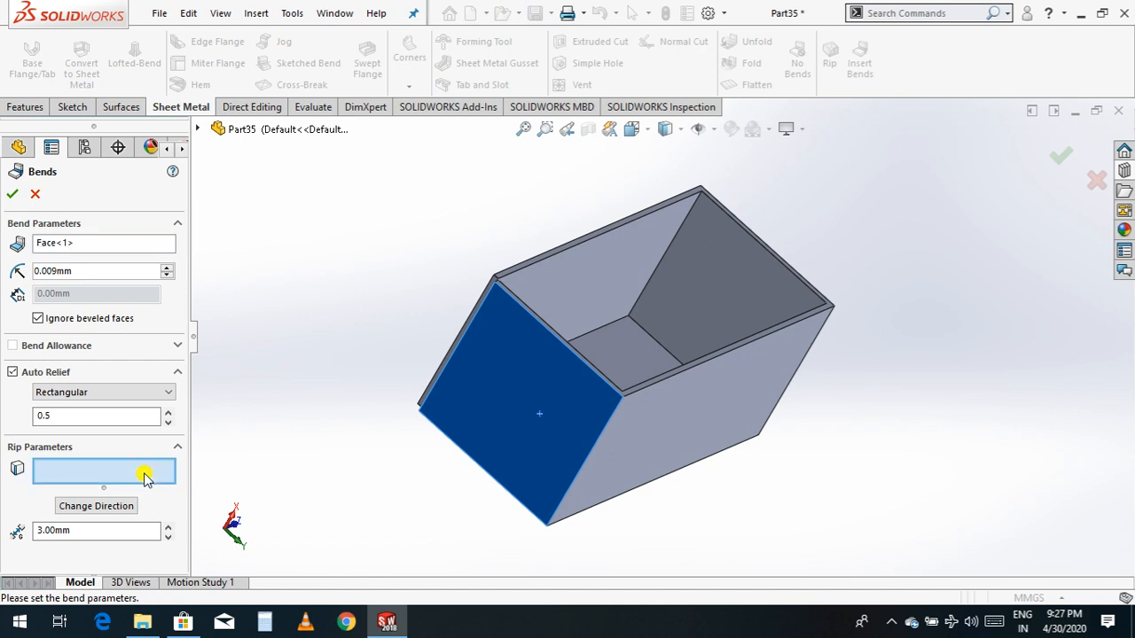
pyautogui.click(597, 440)
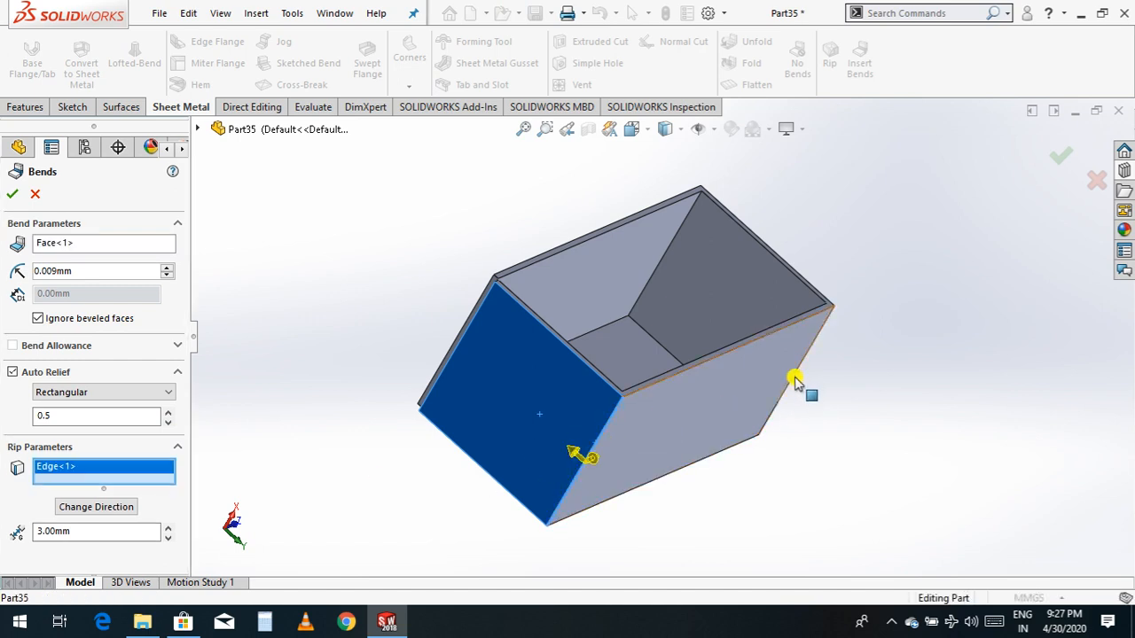
pyautogui.click(795, 381)
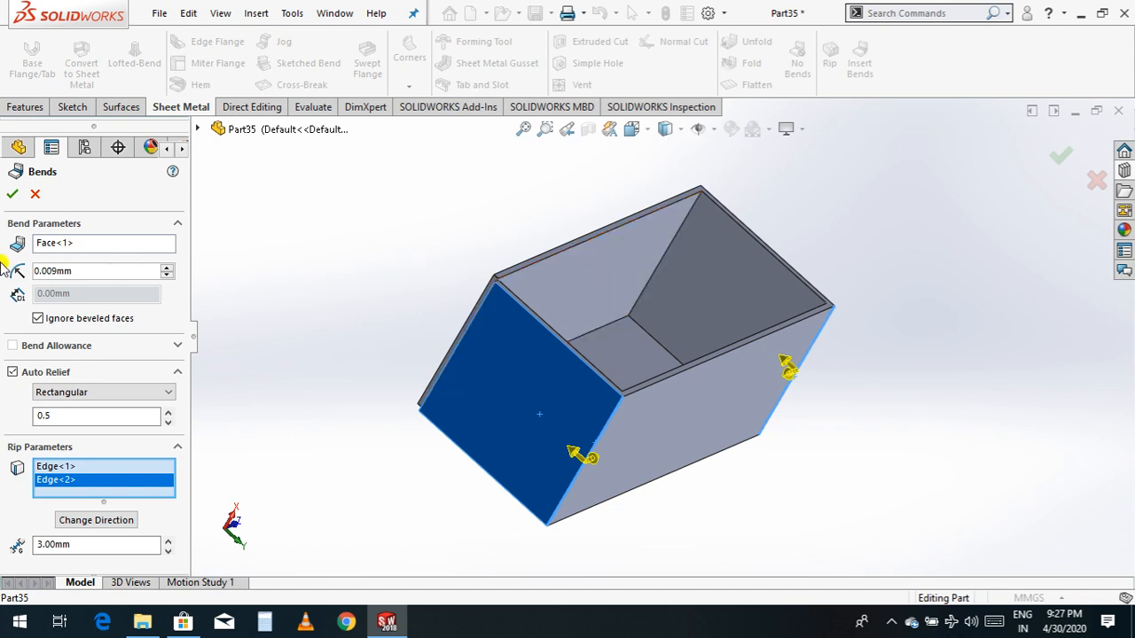
pyautogui.click(11, 194)
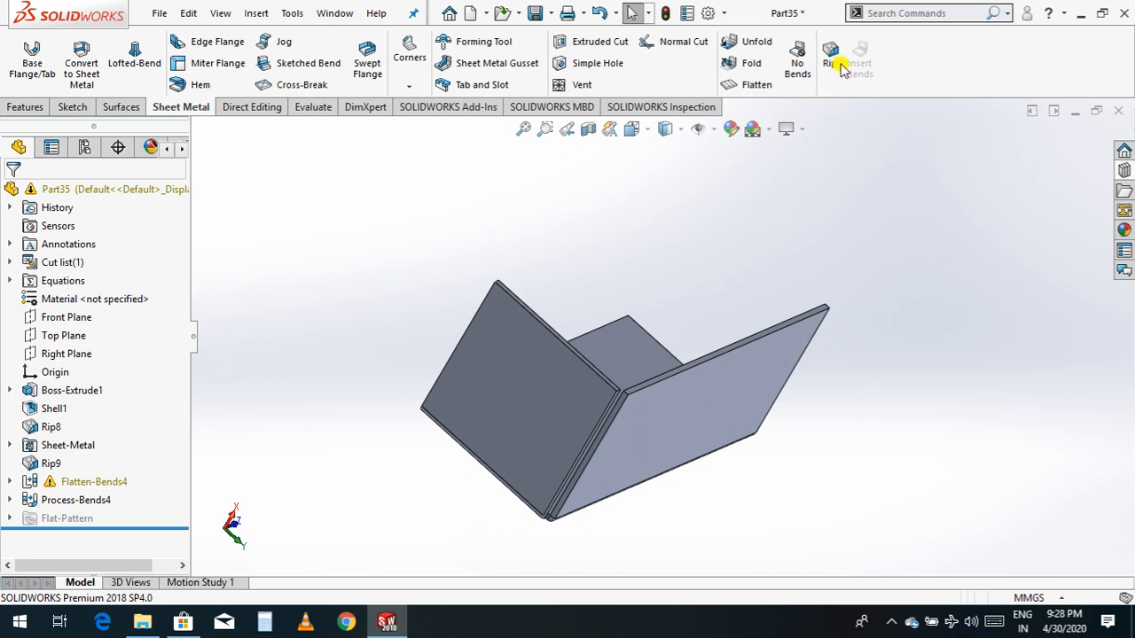
pyautogui.click(800, 72)
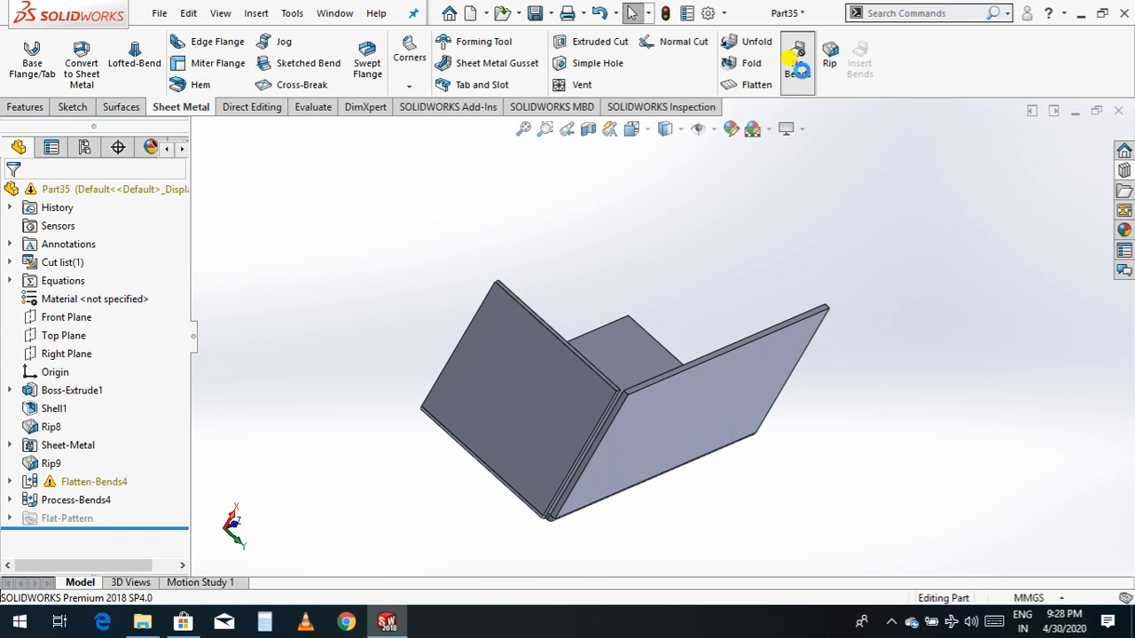
pyautogui.click(798, 66)
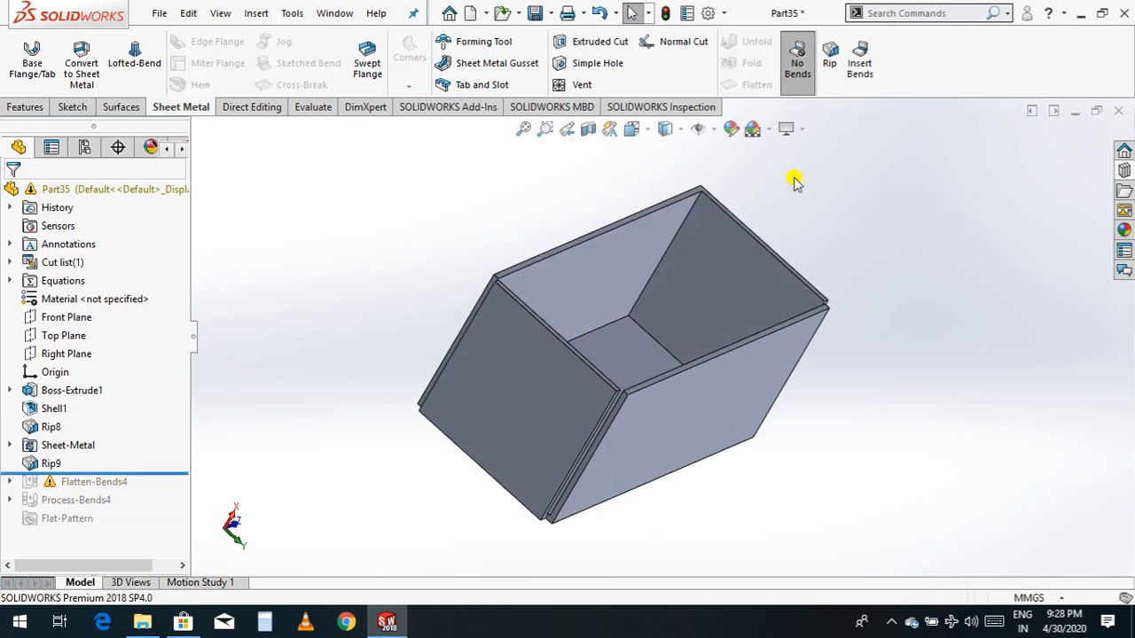